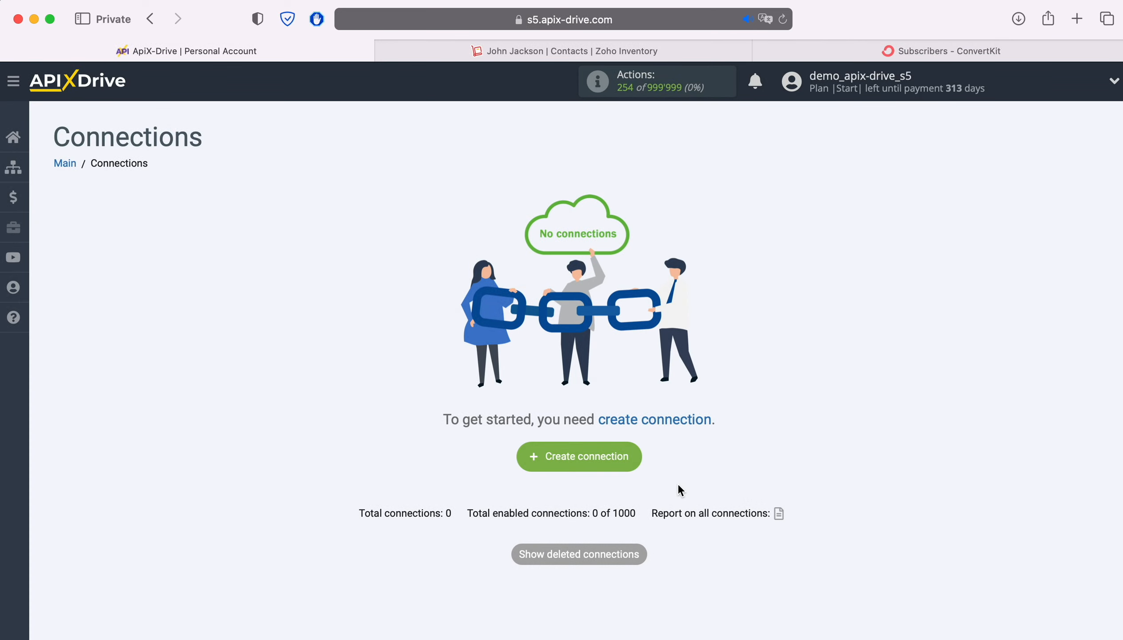
Start a new connection with ZOHO Inventory as the data source system.
click(630, 455)
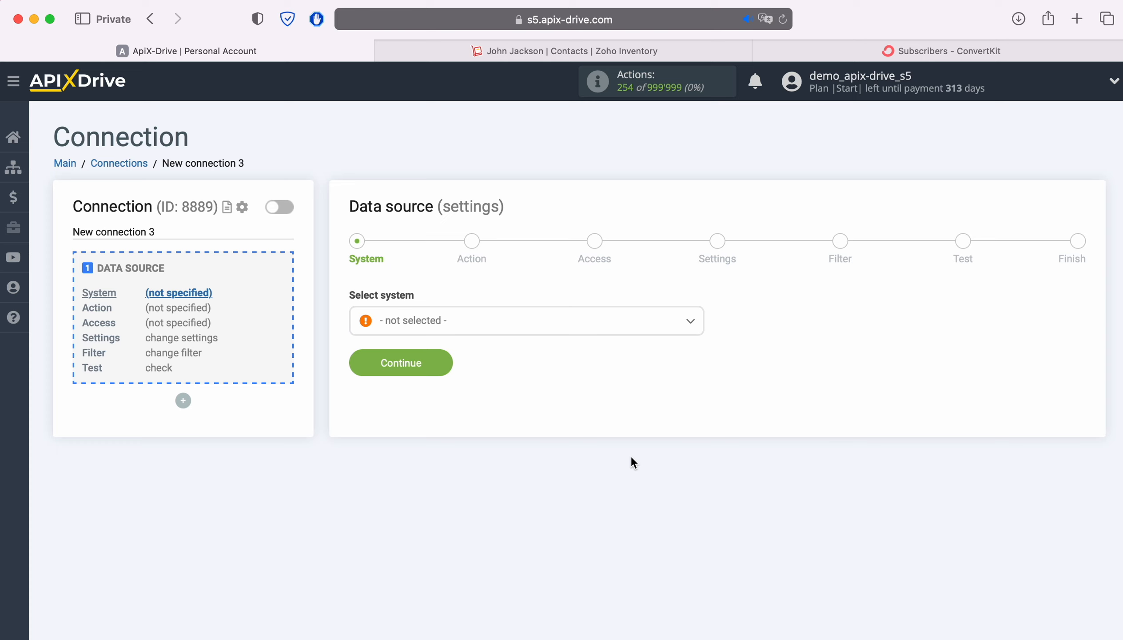
click(534, 326)
scroll(596, 453, down, 20)
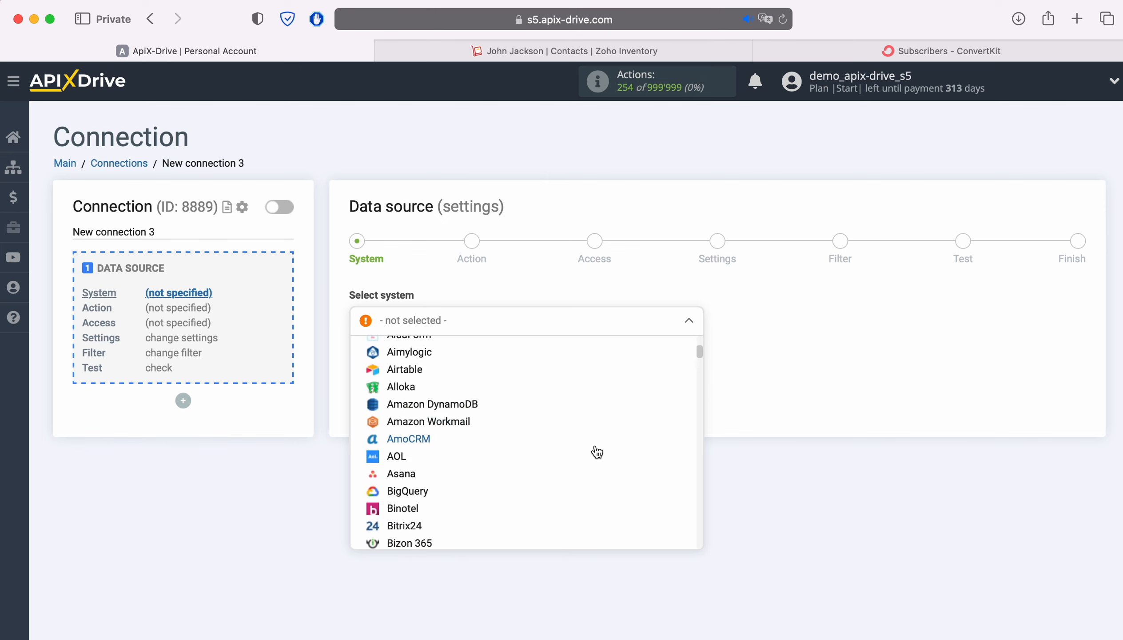
scroll(596, 453, down, 20)
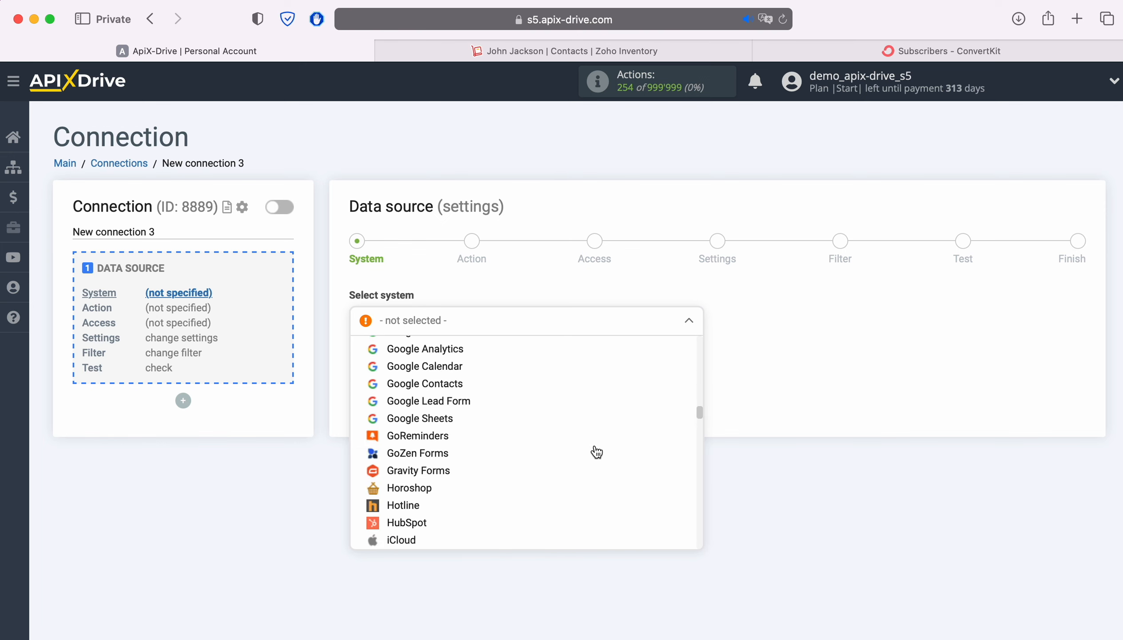
scroll(596, 452, down, 20)
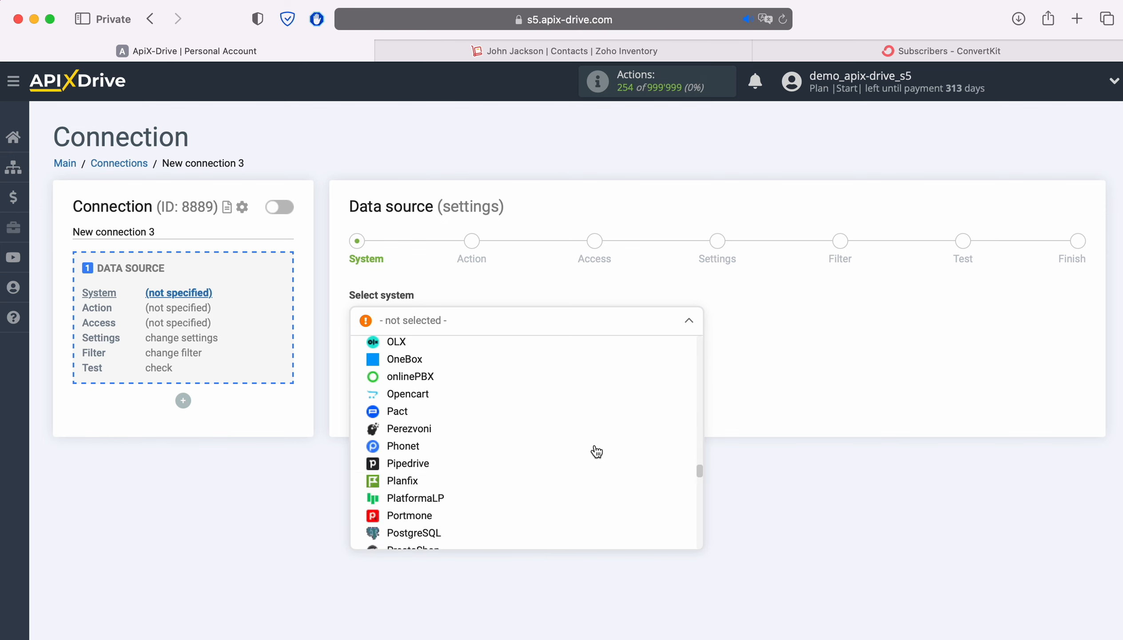
scroll(596, 452, down, 20)
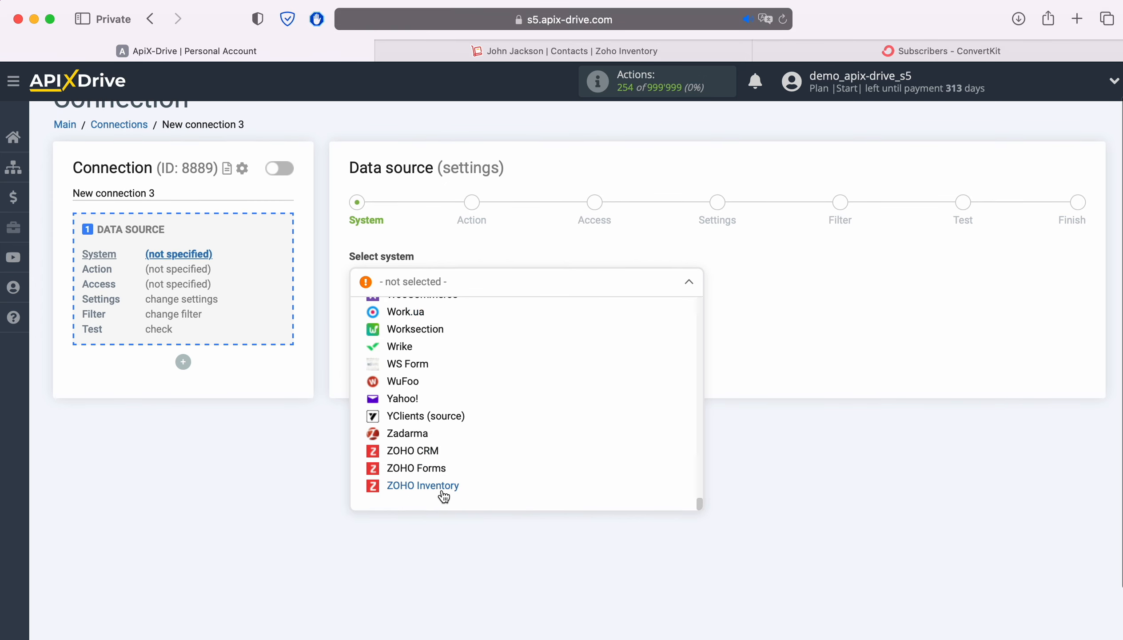
click(441, 487)
click(443, 323)
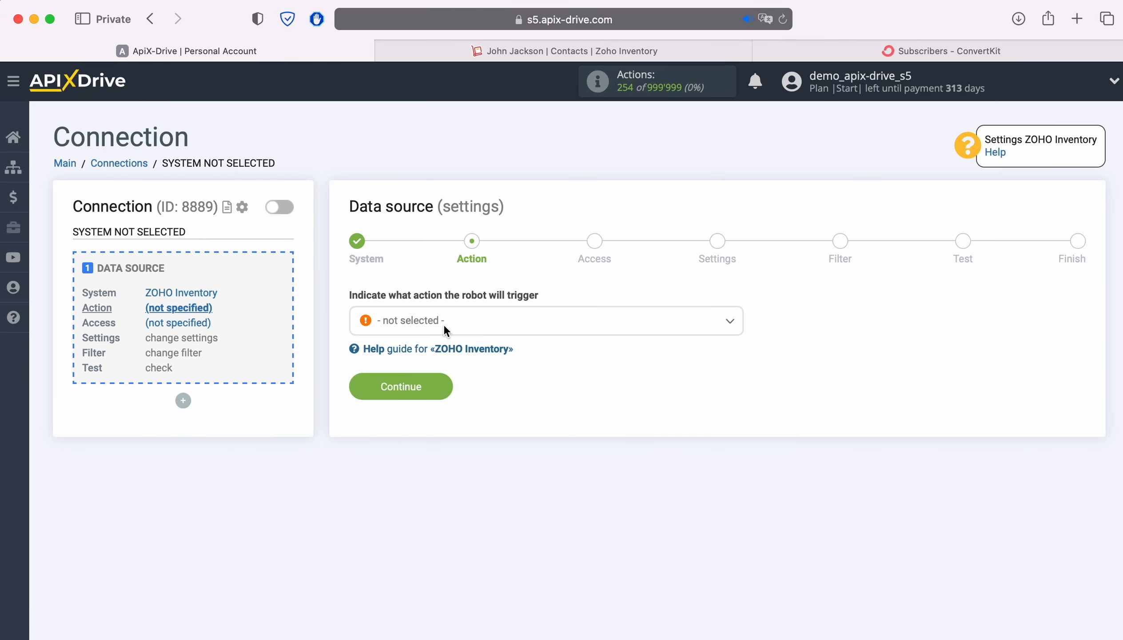
Choose the Get CONTACTS (new) source action and begin connecting the Zoho account.
click(549, 331)
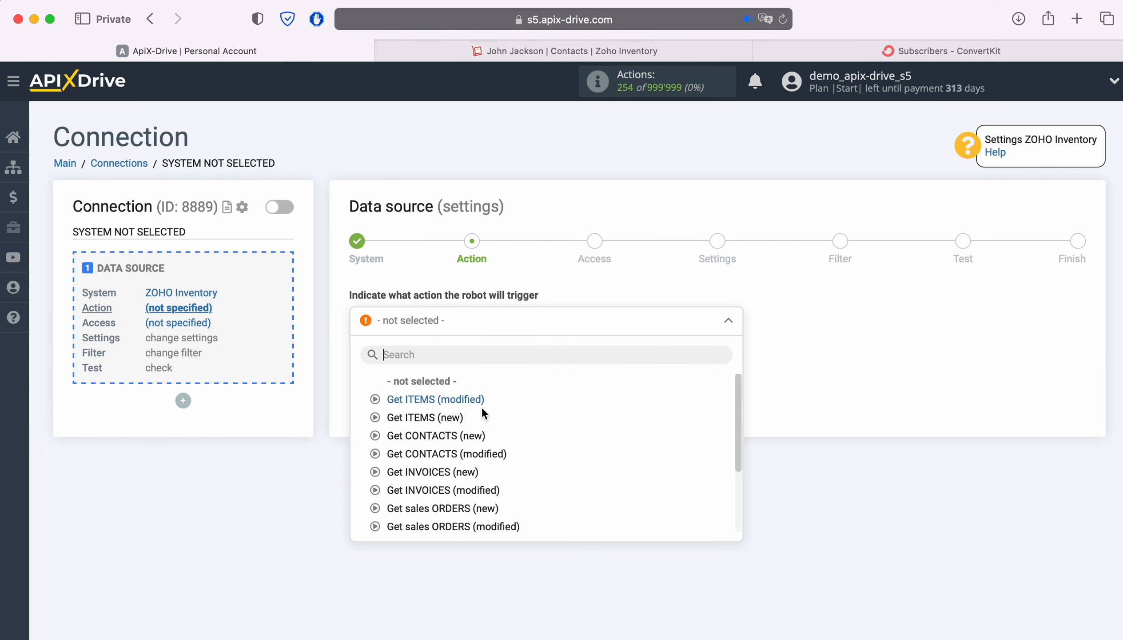
click(468, 435)
click(440, 387)
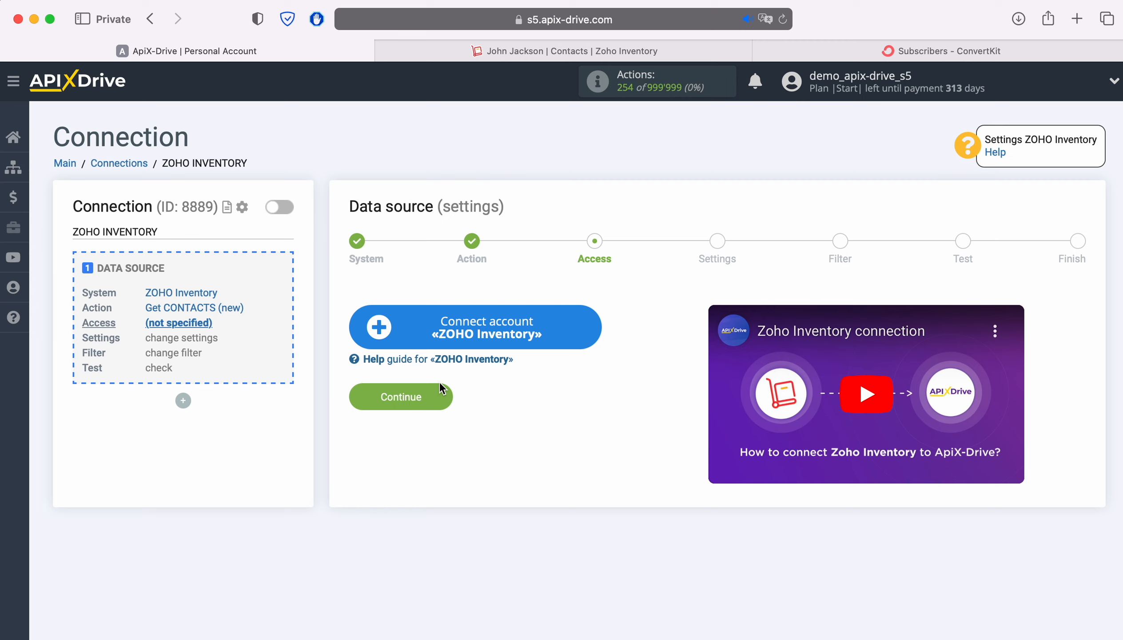
click(588, 333)
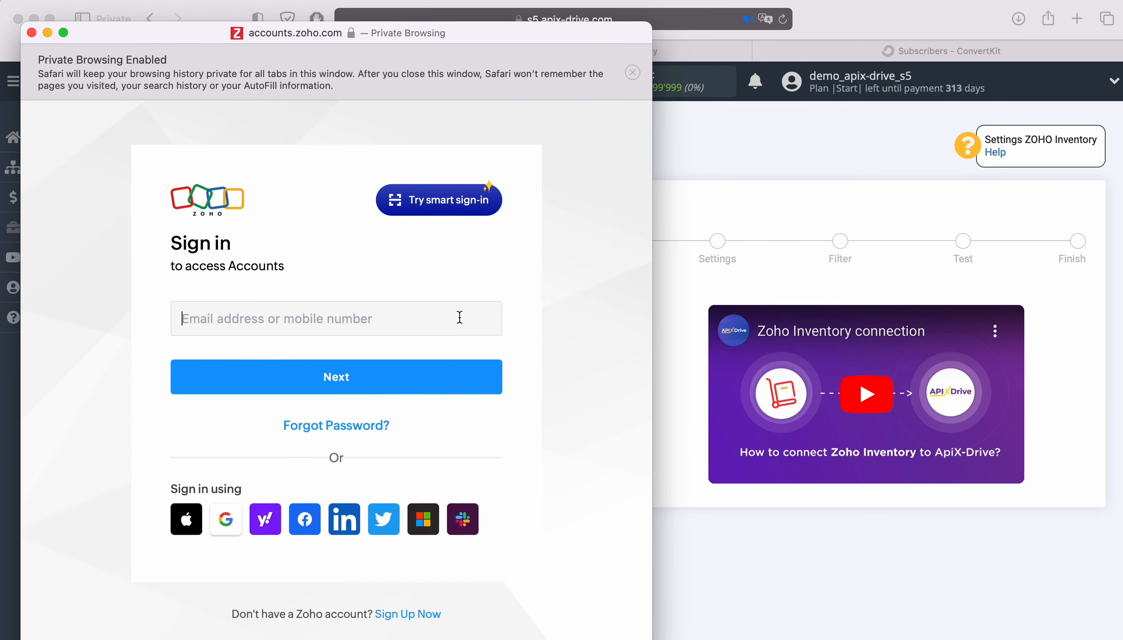
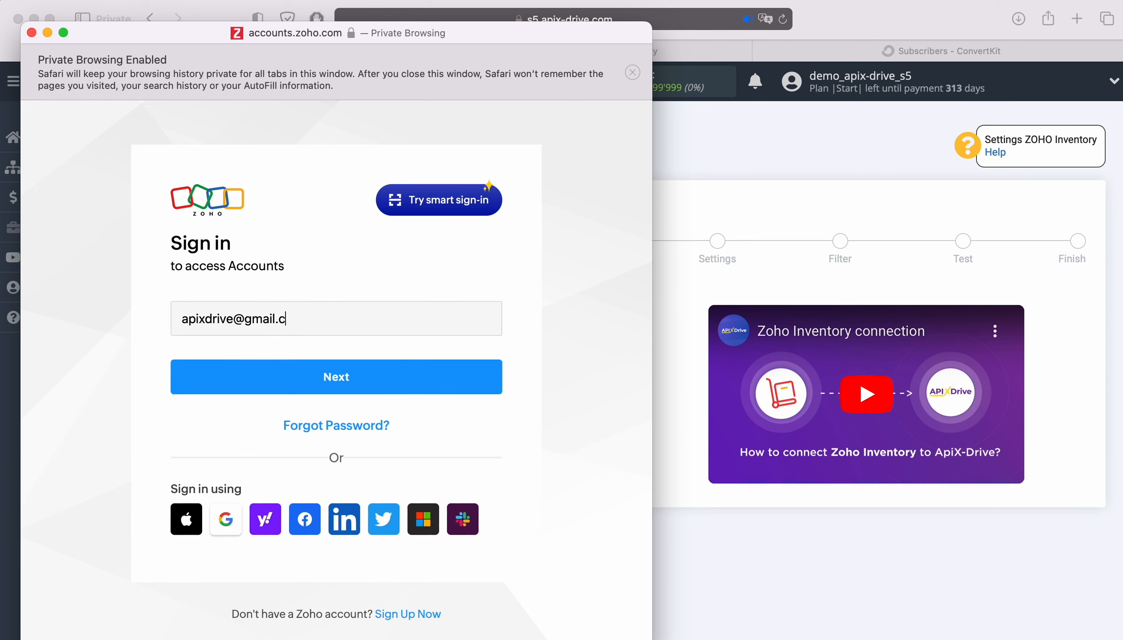
Sign in to Zoho with the account e-mail and saved password, then grant ApiX Drive access.
key(Return)
click(282, 414)
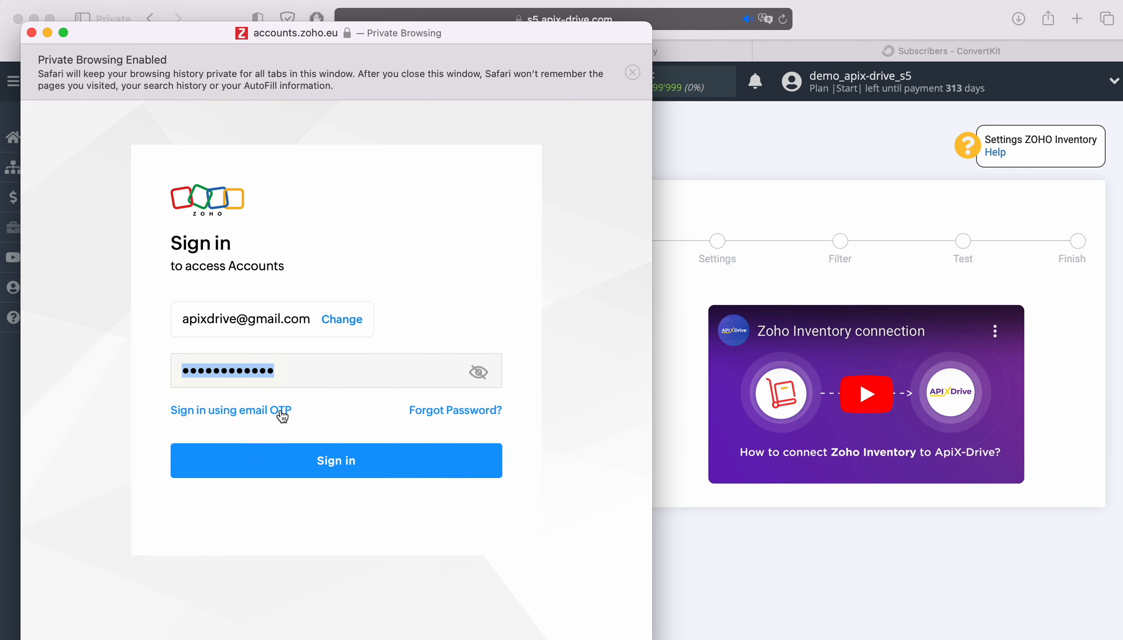
click(382, 461)
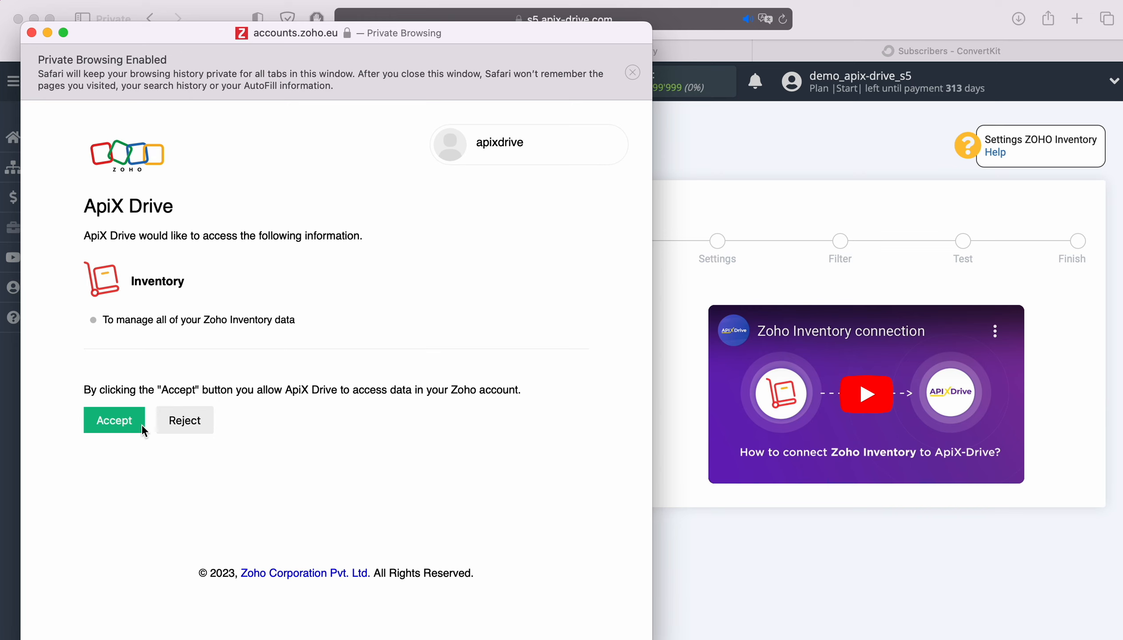
click(114, 420)
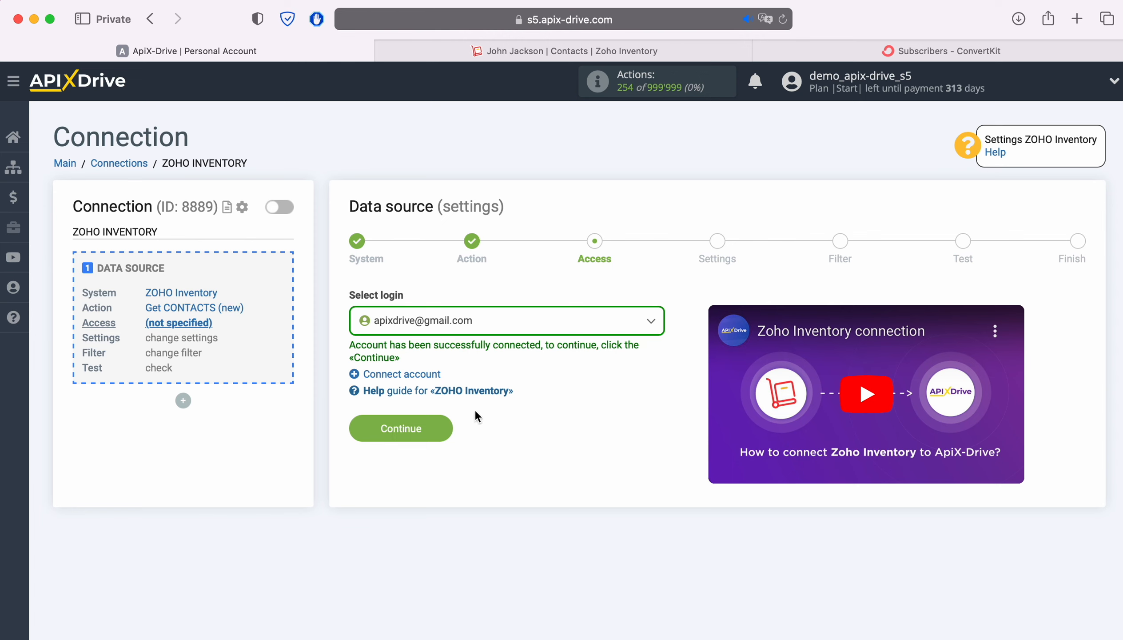
Select the connected Zoho account as the data source login.
click(581, 324)
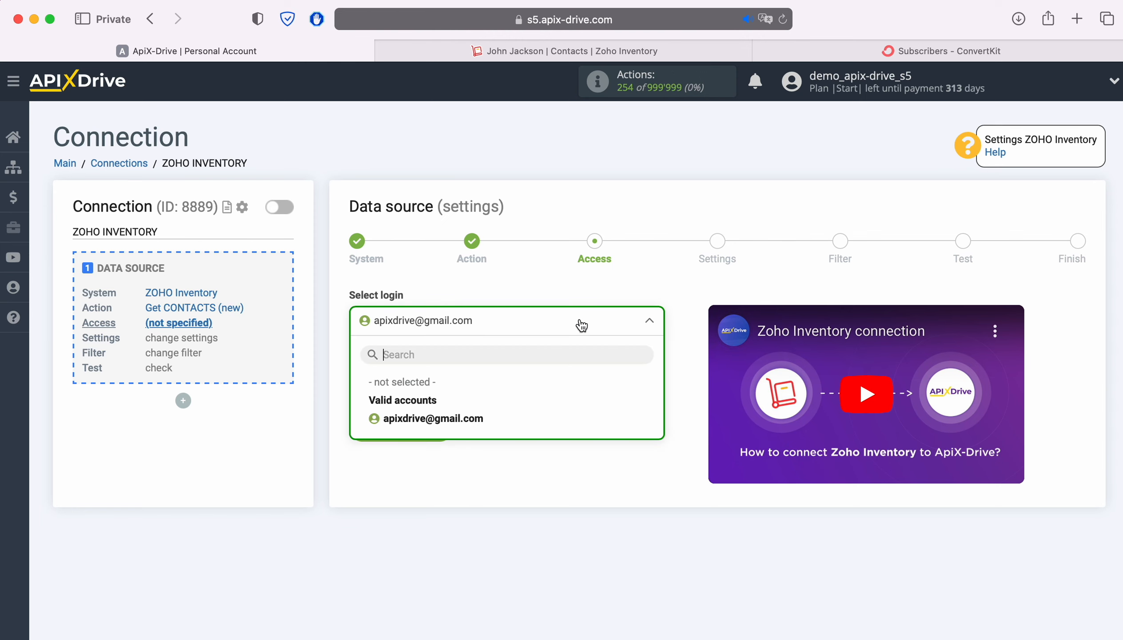
click(464, 419)
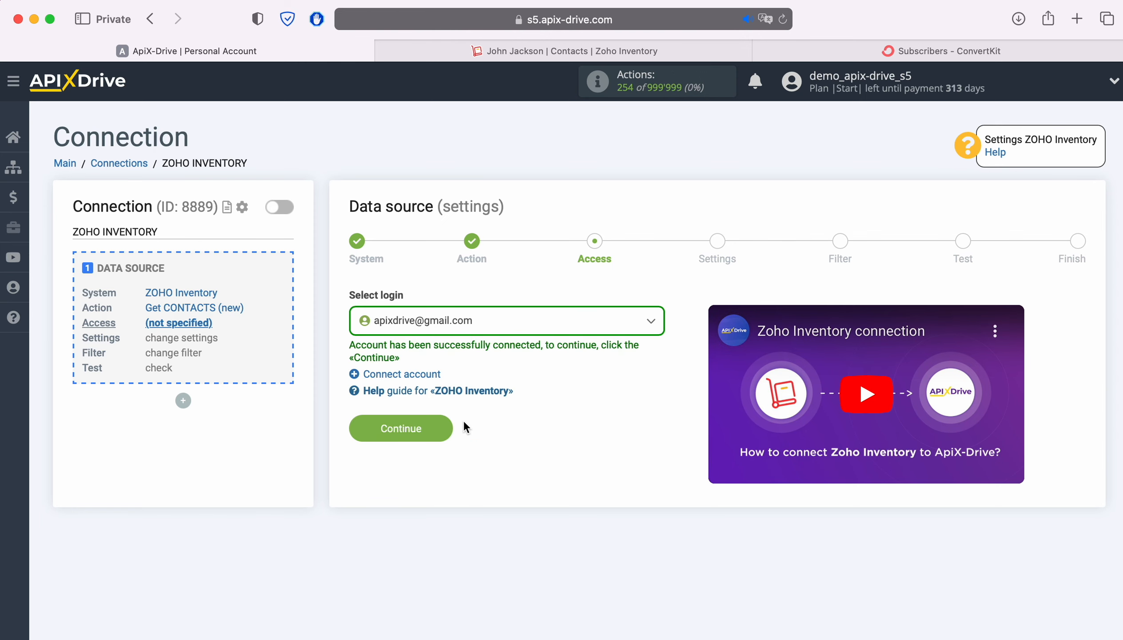
click(451, 427)
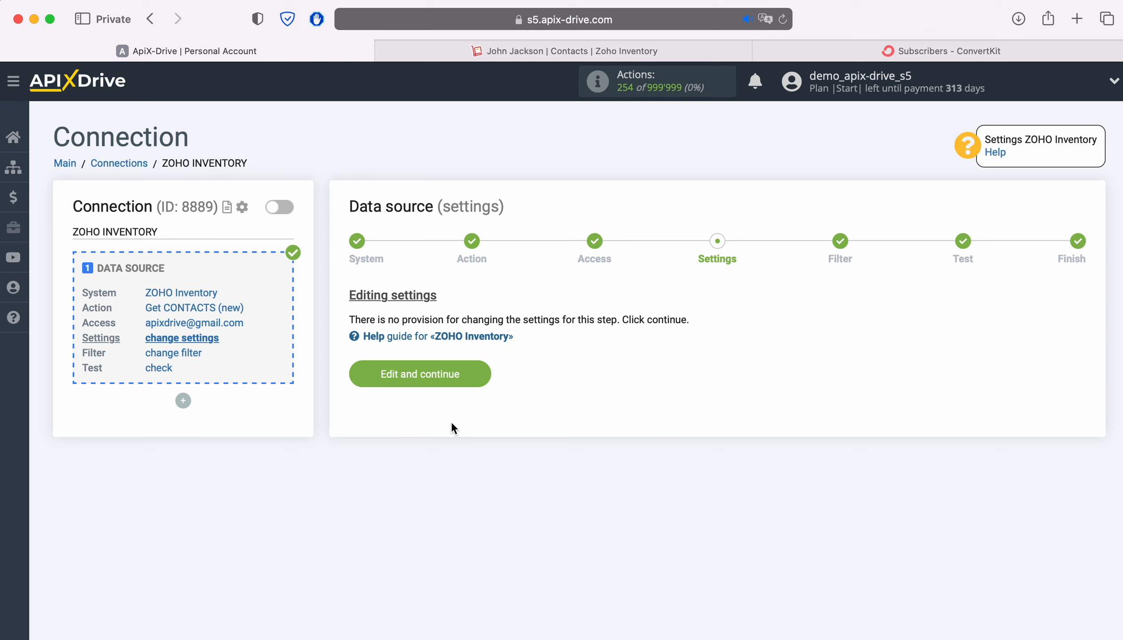
Skip the source settings and filter, review the test contact data, and finish the source setup.
click(473, 374)
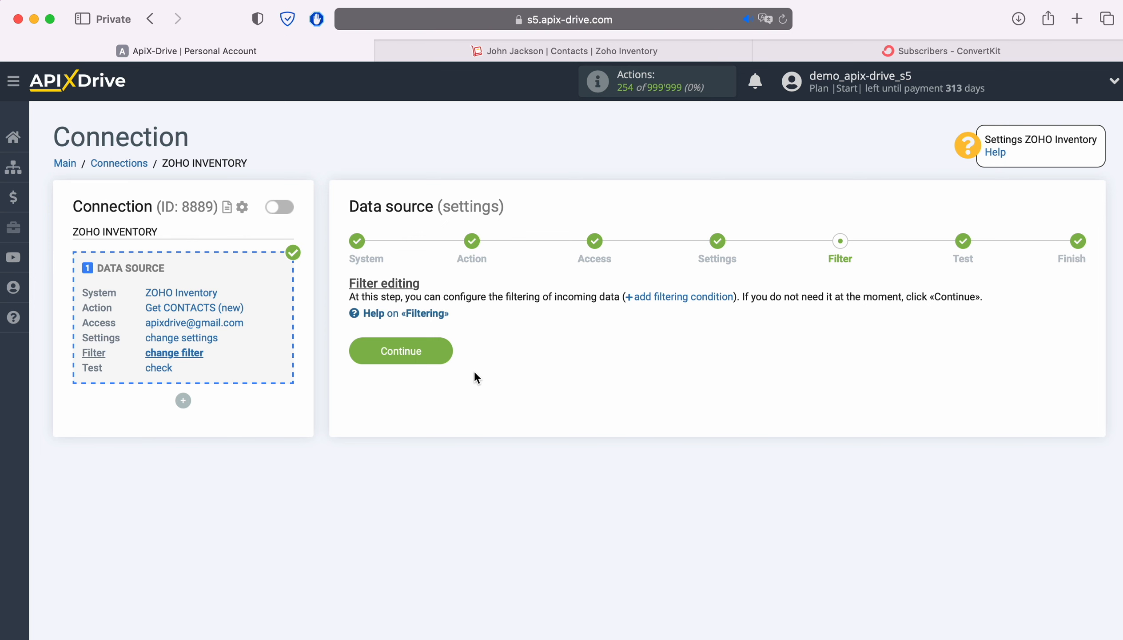
click(442, 350)
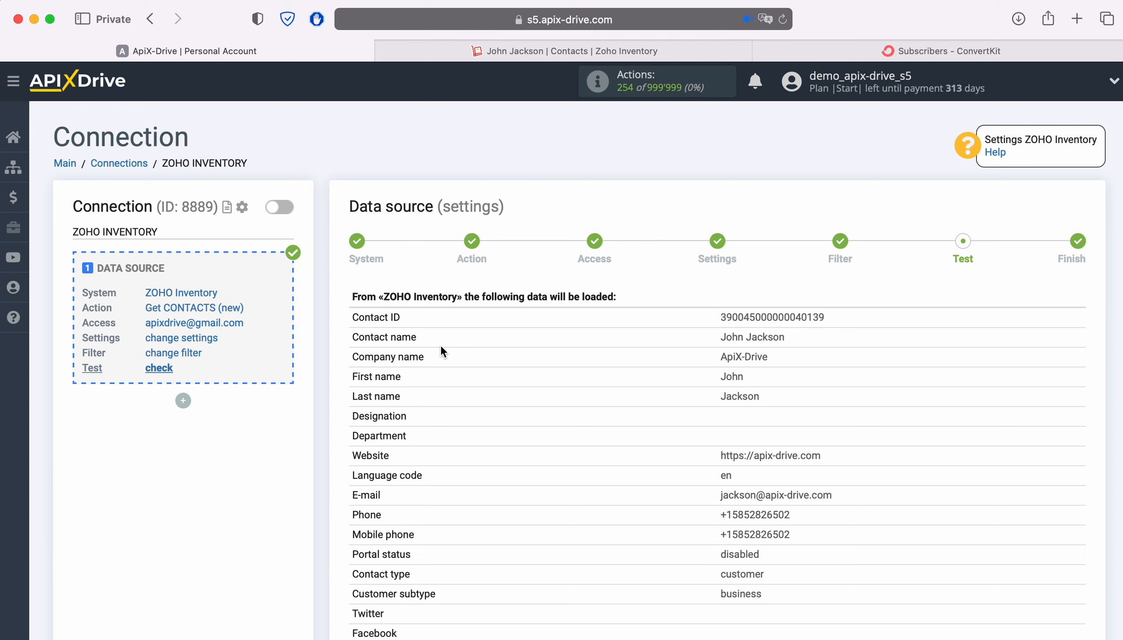
scroll(441, 349, down, 5)
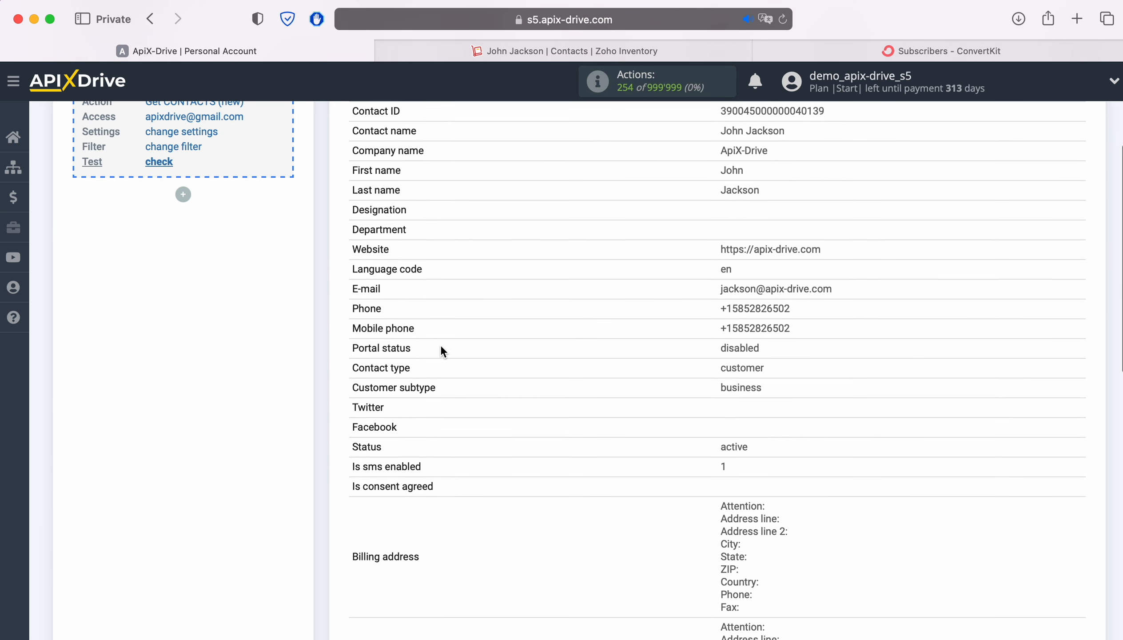
scroll(441, 350, down, 7)
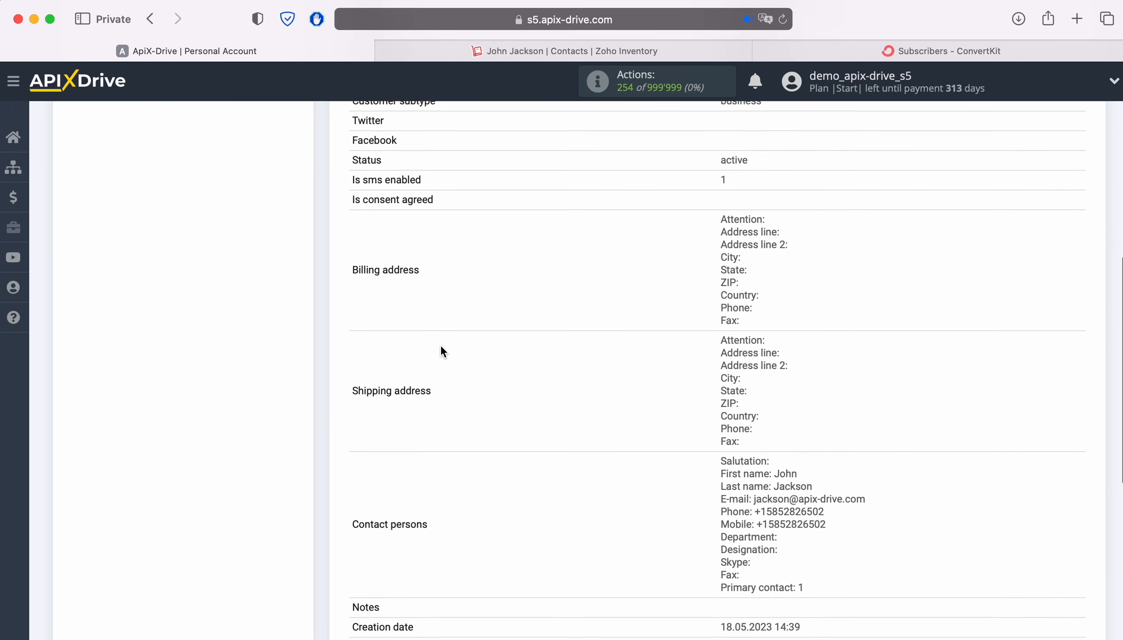
scroll(440, 348, down, 3)
click(1073, 588)
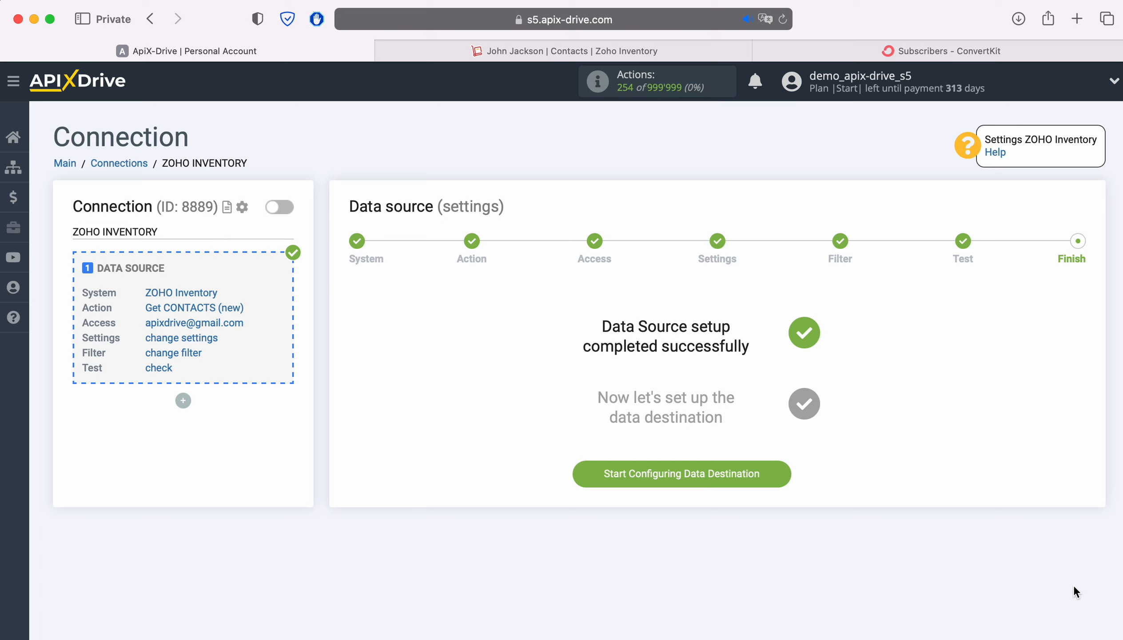
Choose ConvertKit as the data destination system.
click(777, 477)
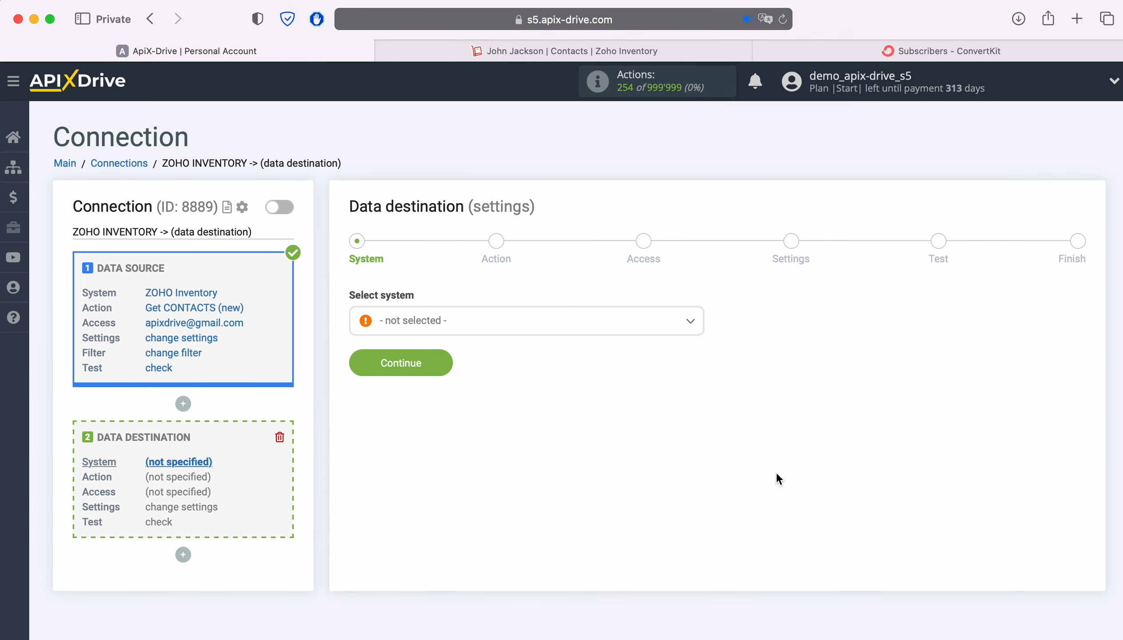
click(579, 325)
scroll(617, 448, down, 15)
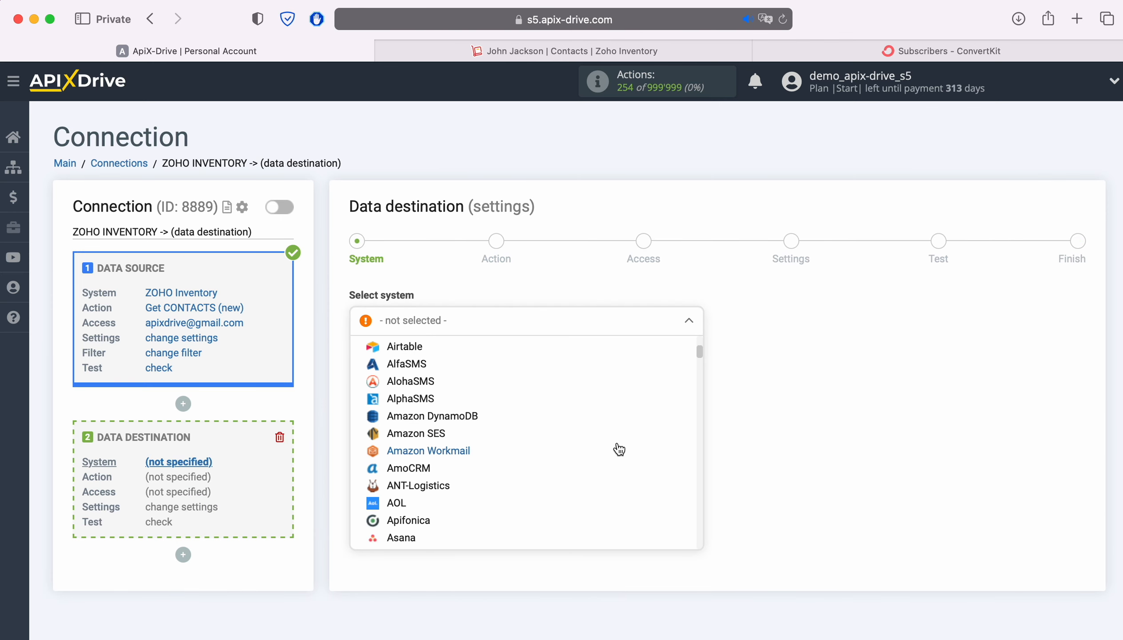
scroll(617, 449, down, 5)
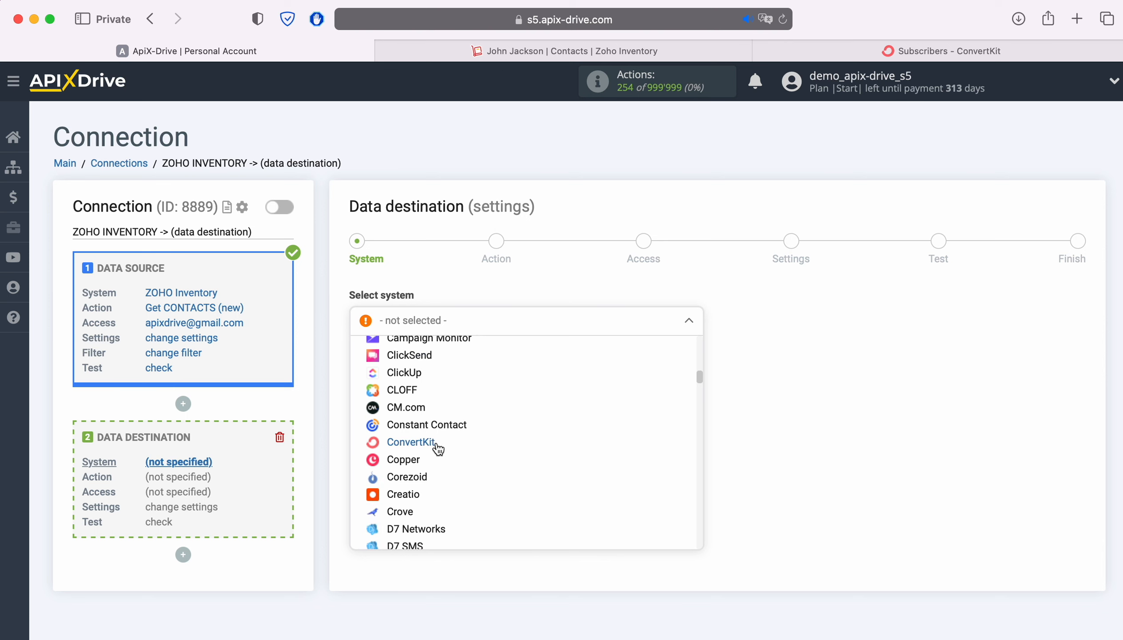
click(439, 446)
click(449, 368)
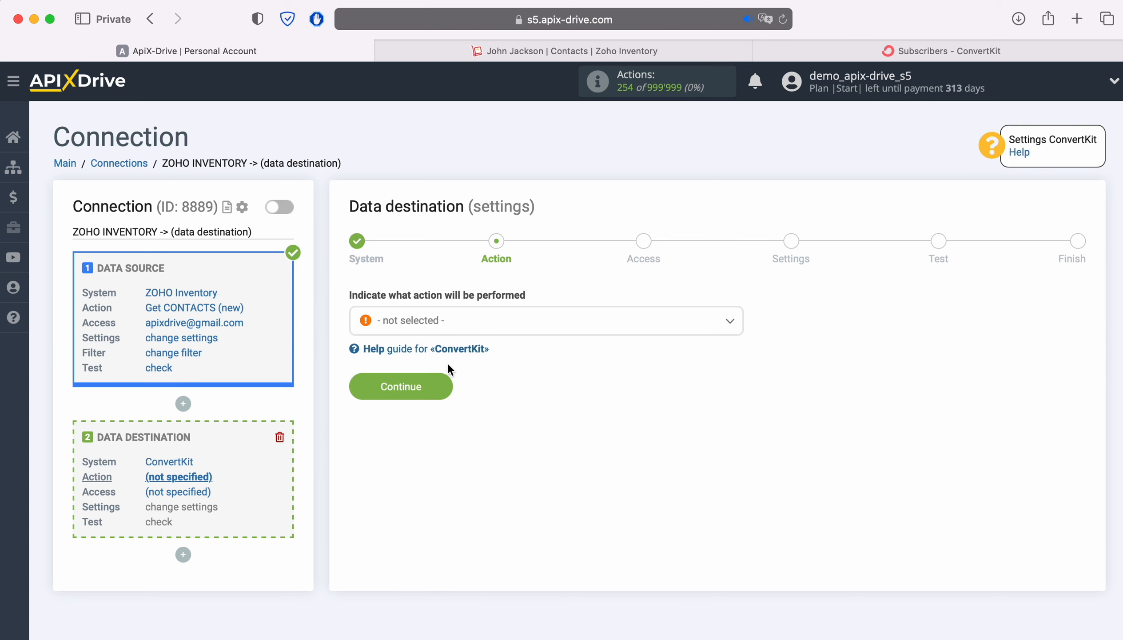
Set the destination action to Add SUBSCRIBER.
click(563, 319)
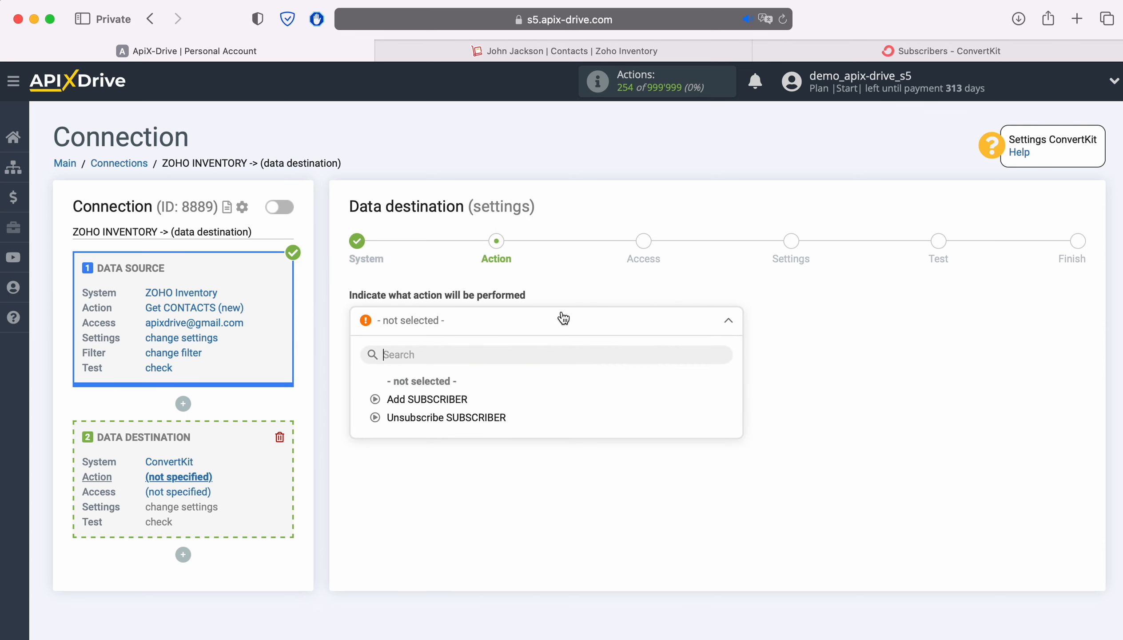
click(450, 398)
click(445, 387)
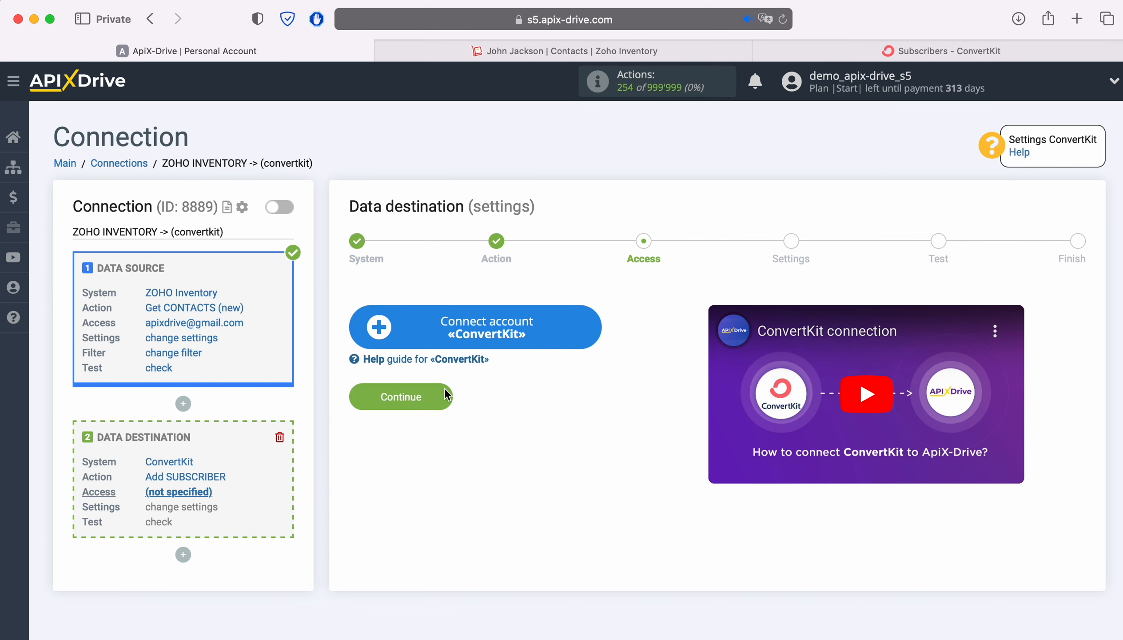
Open the ConvertKit connection form, then switch to the ConvertKit Subscribers browser tab.
click(589, 323)
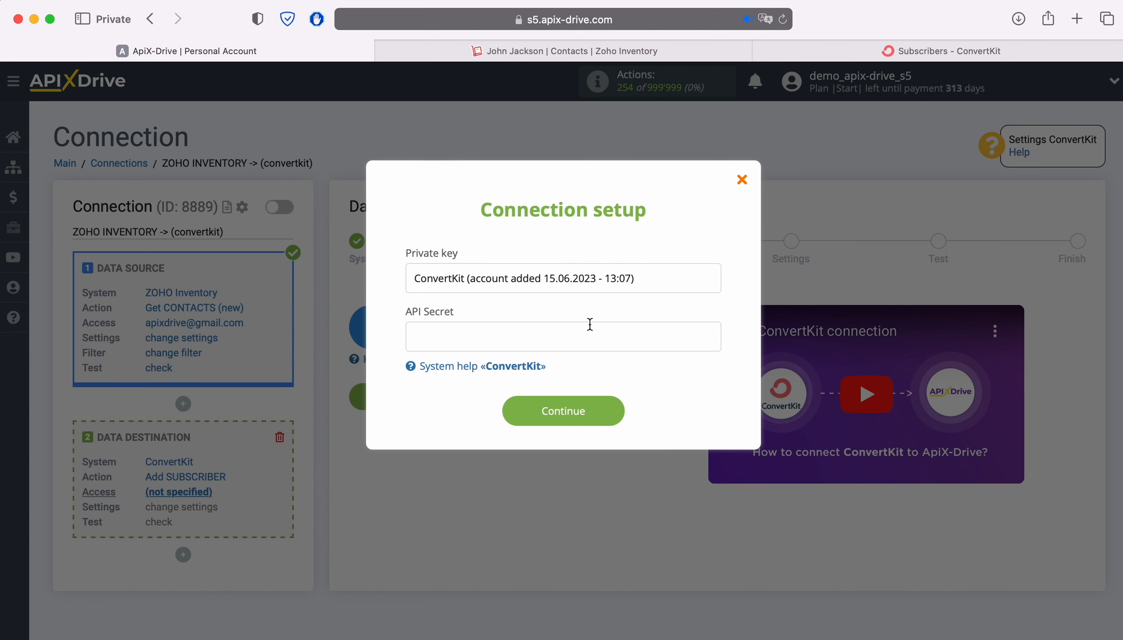
click(791, 51)
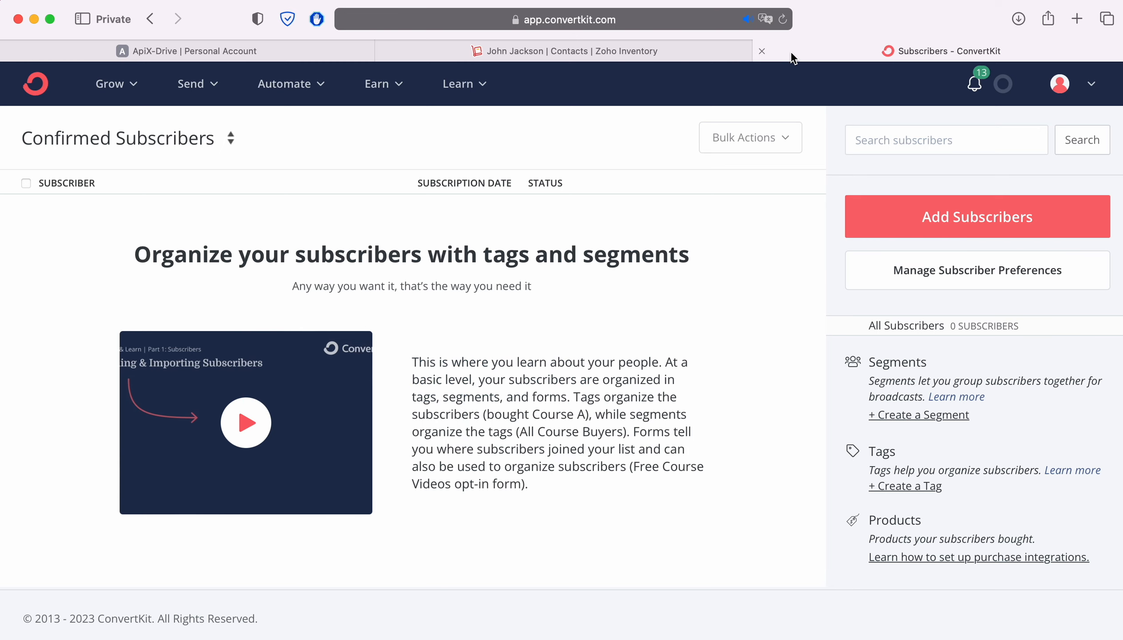
Reveal and copy the API Secret from ConvertKit's Advanced account settings.
click(1092, 86)
click(935, 275)
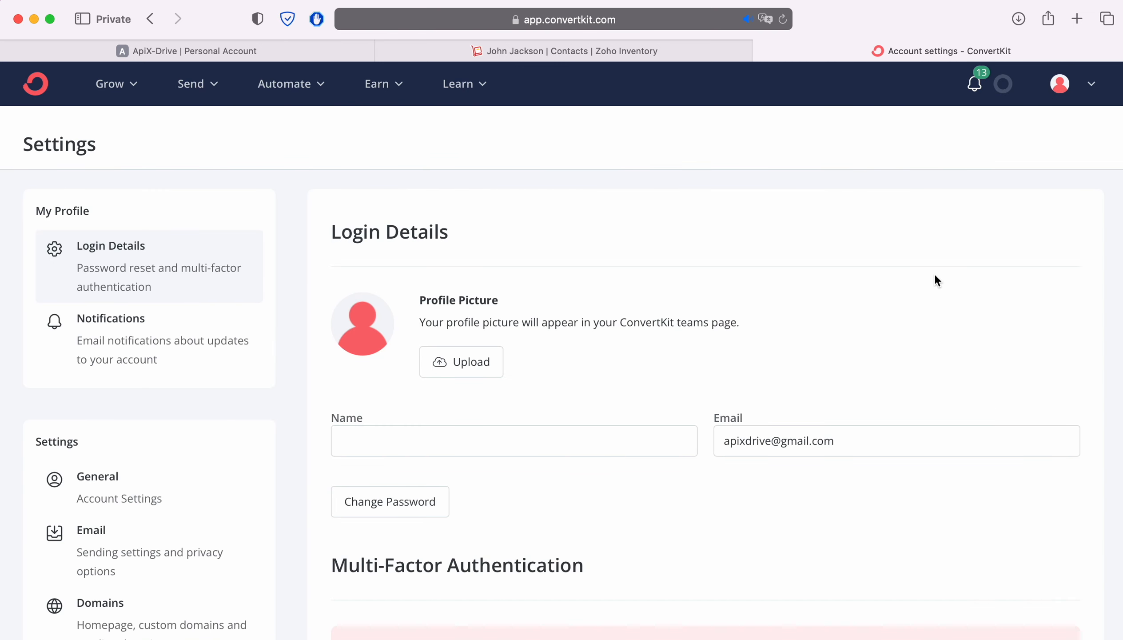
scroll(223, 363, down, 5)
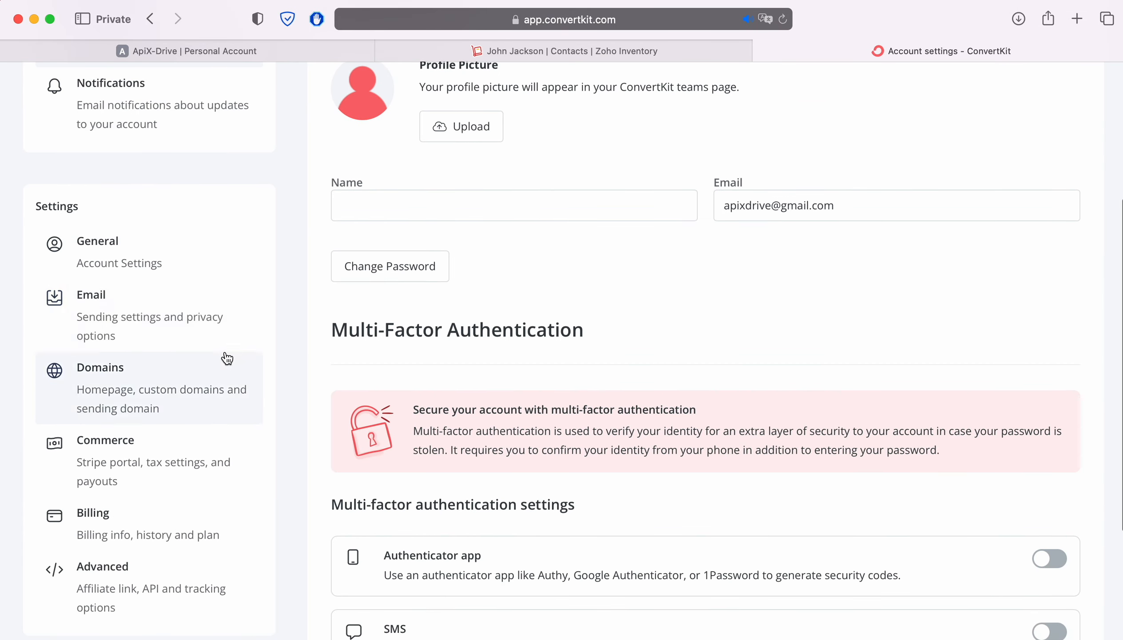
click(111, 563)
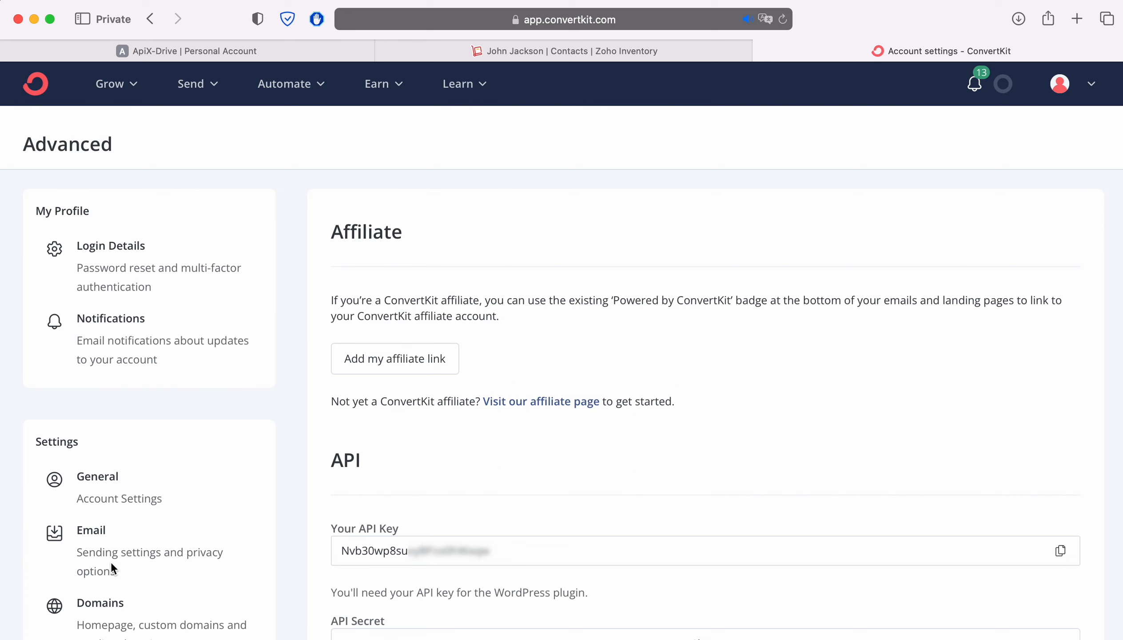
scroll(744, 471, down, 2)
click(703, 550)
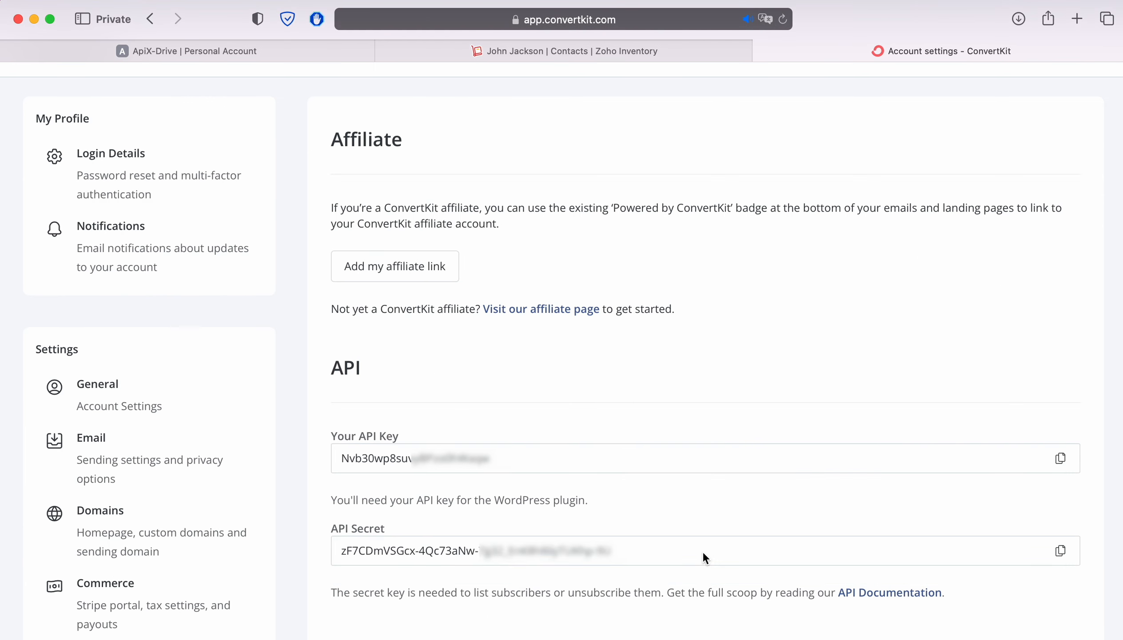
click(1062, 551)
Paste the API Secret into ApiX-Drive, save the ConvertKit account, and select it as the login.
click(288, 48)
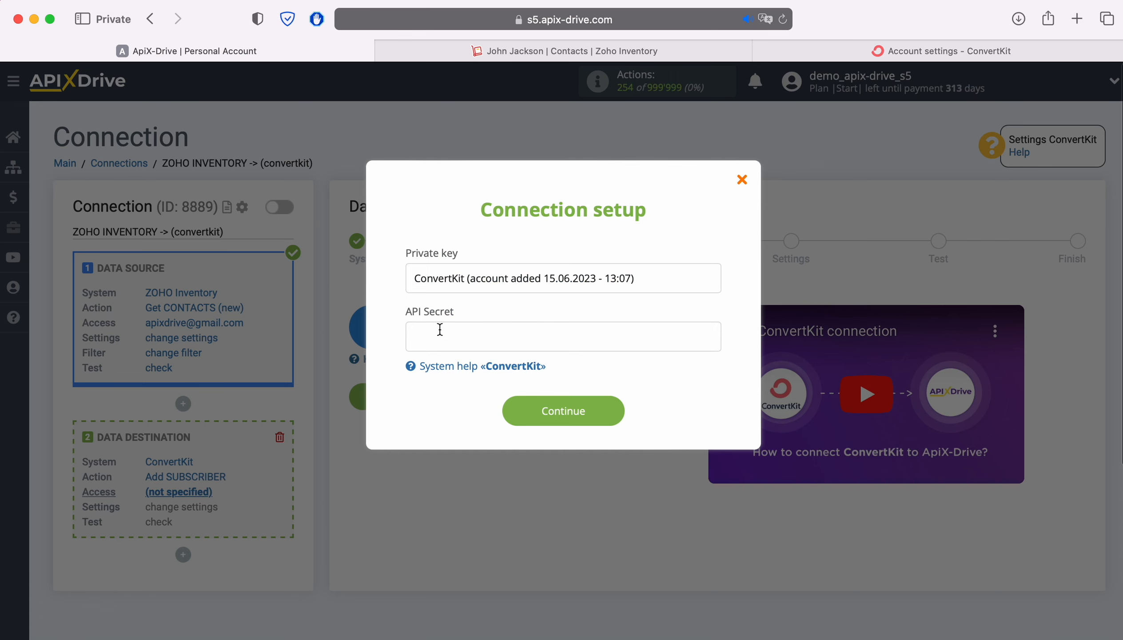
right_click(453, 334)
click(474, 378)
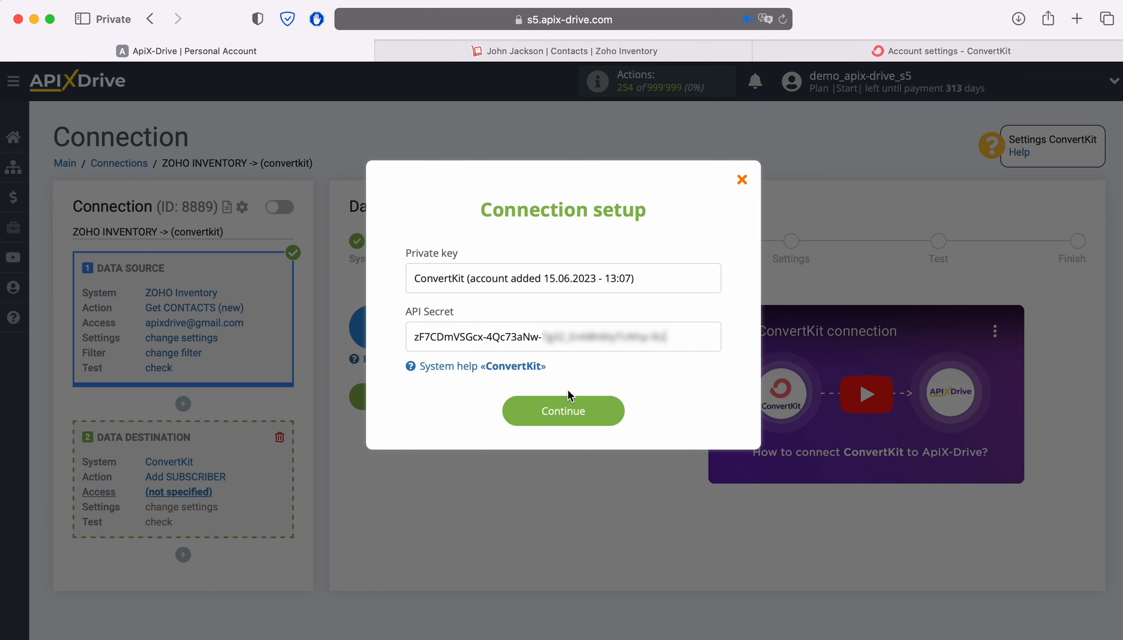
click(613, 404)
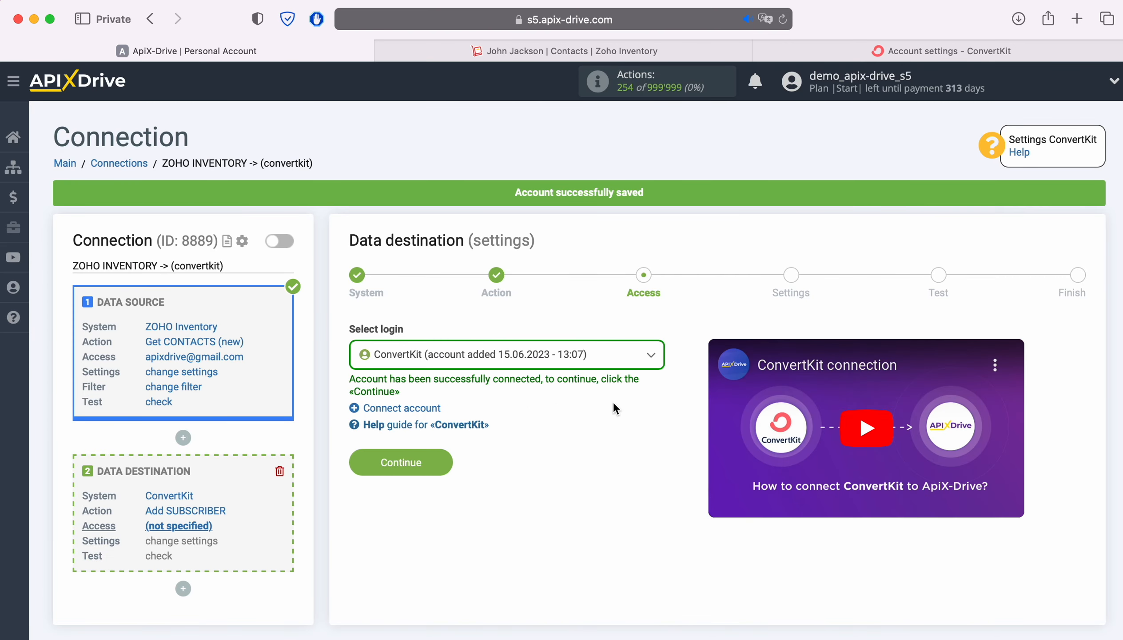
click(600, 360)
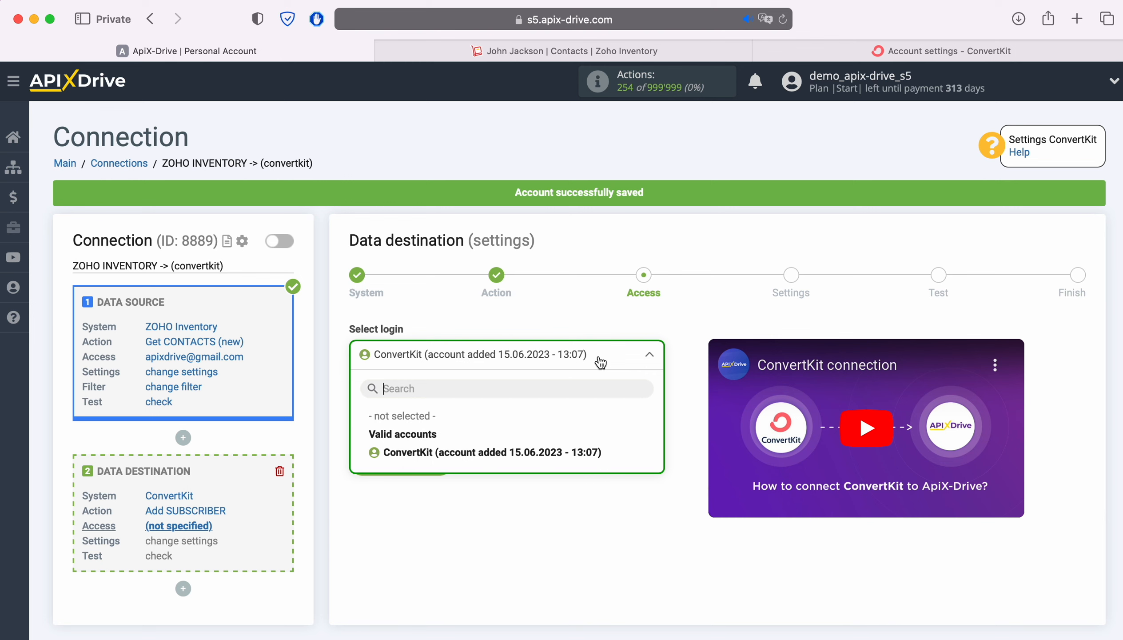
click(533, 450)
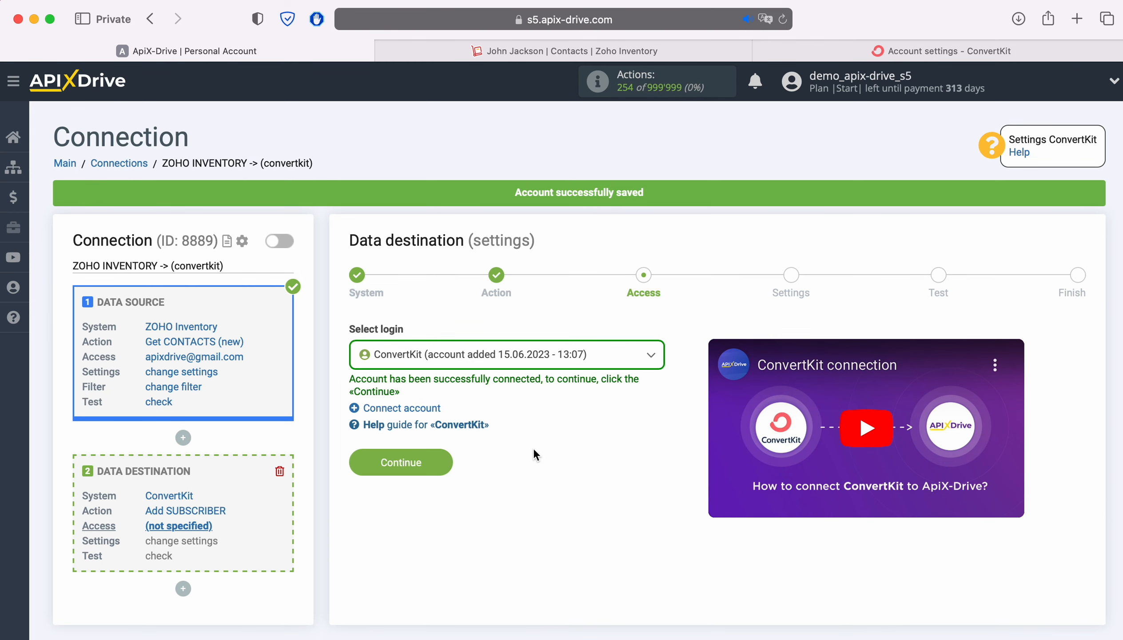
Select Charlotte form as the target ConvertKit form.
click(447, 459)
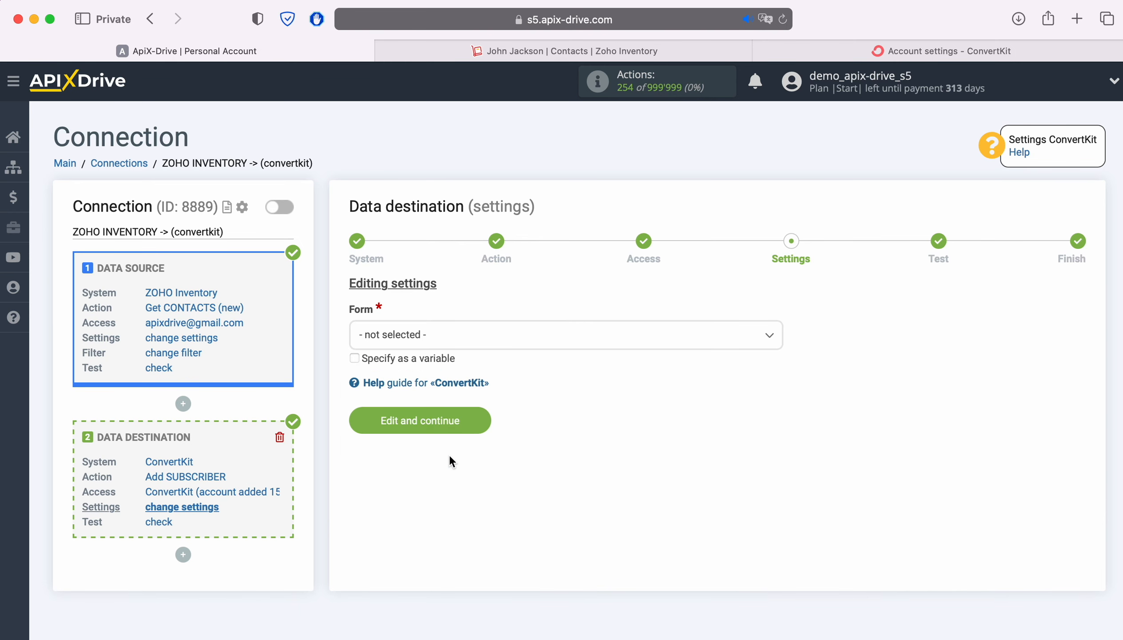
click(475, 333)
click(416, 416)
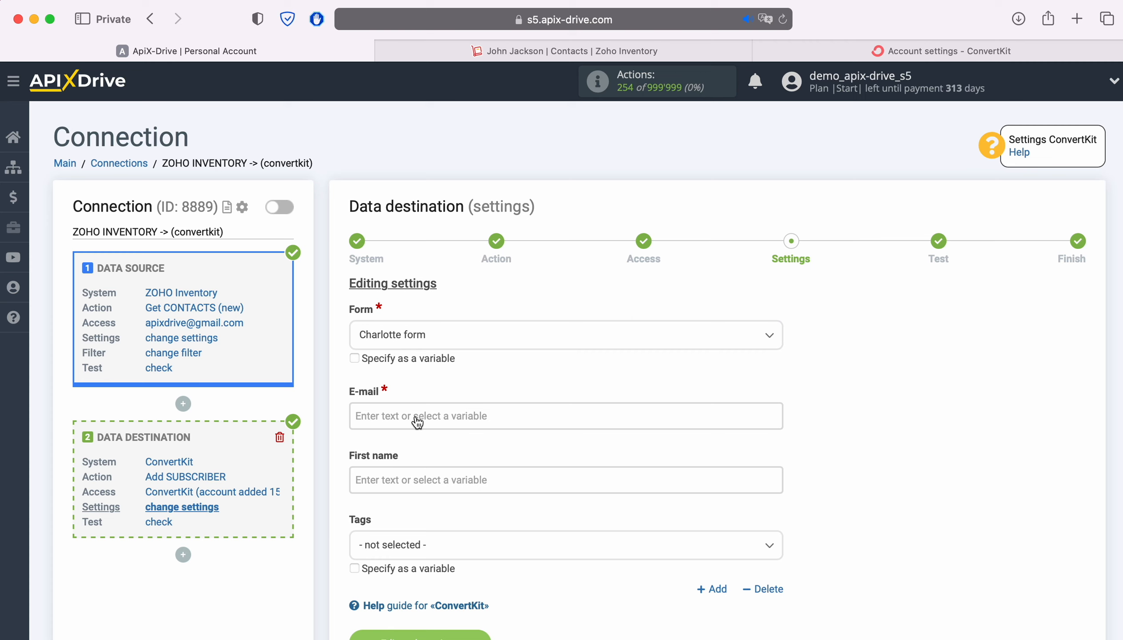
Map the Zoho contact's e-mail to E-mail and first name to First name.
click(417, 417)
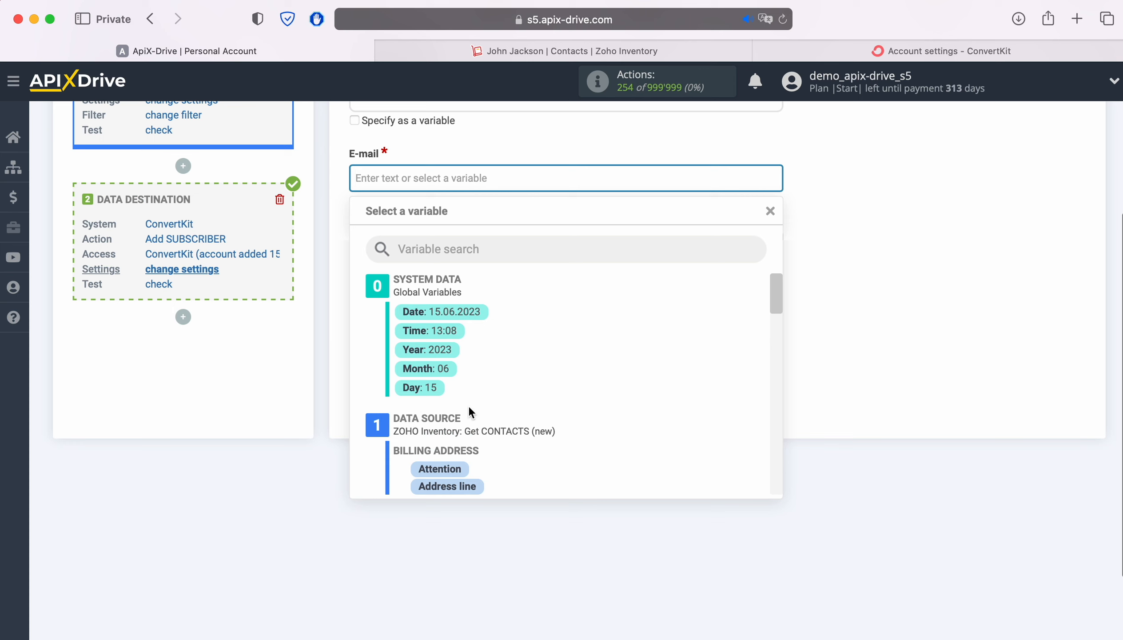
scroll(649, 392, down, 10)
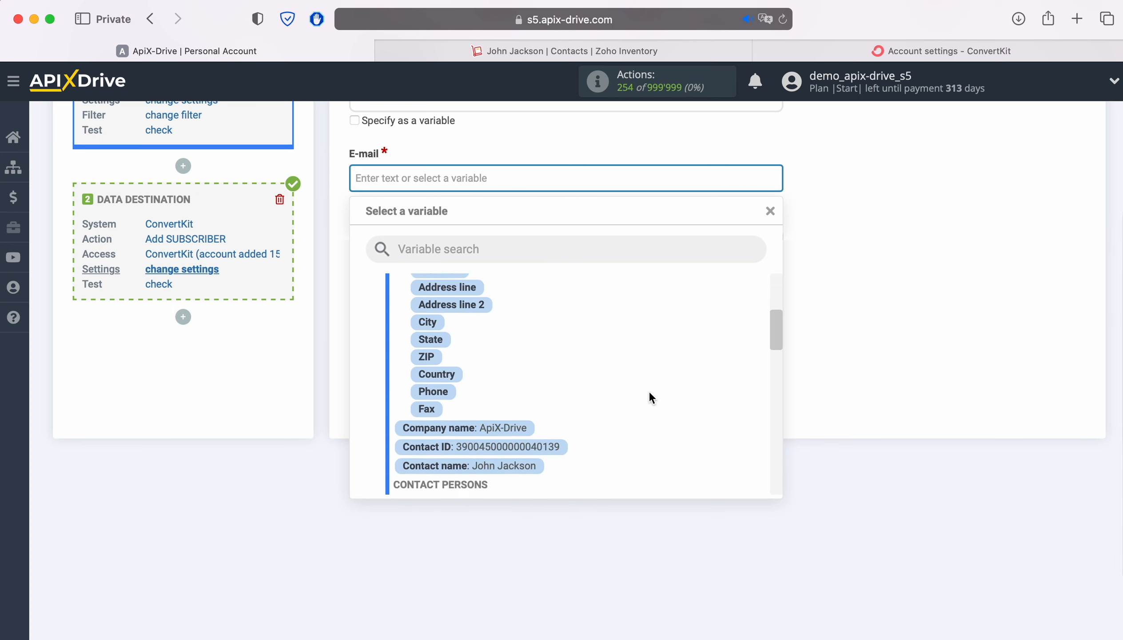
scroll(650, 393, down, 5)
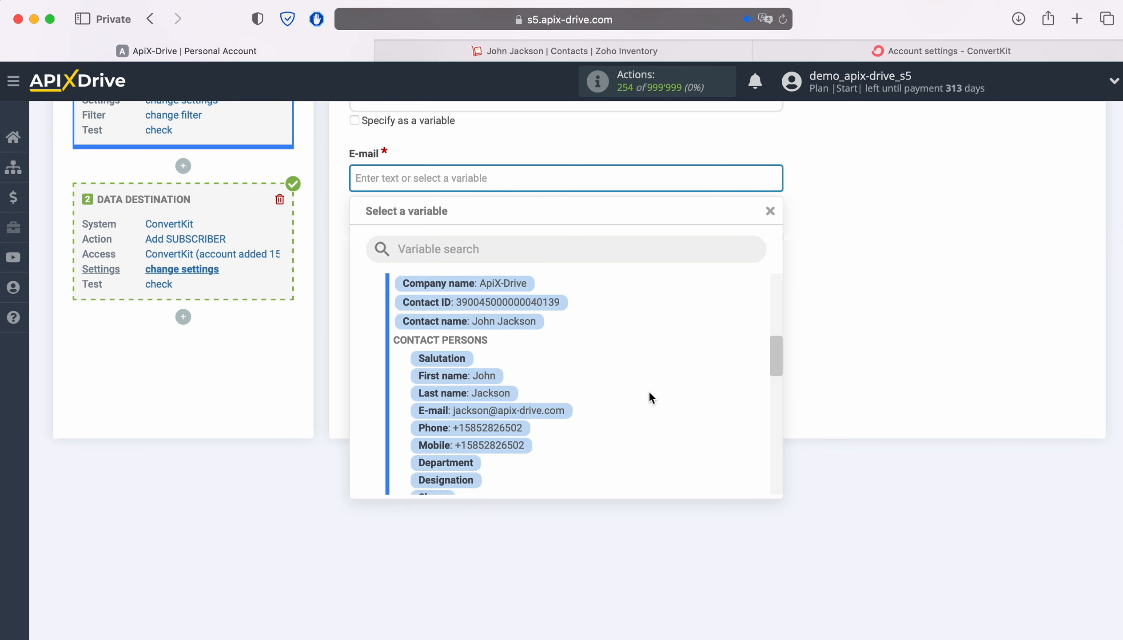
click(535, 403)
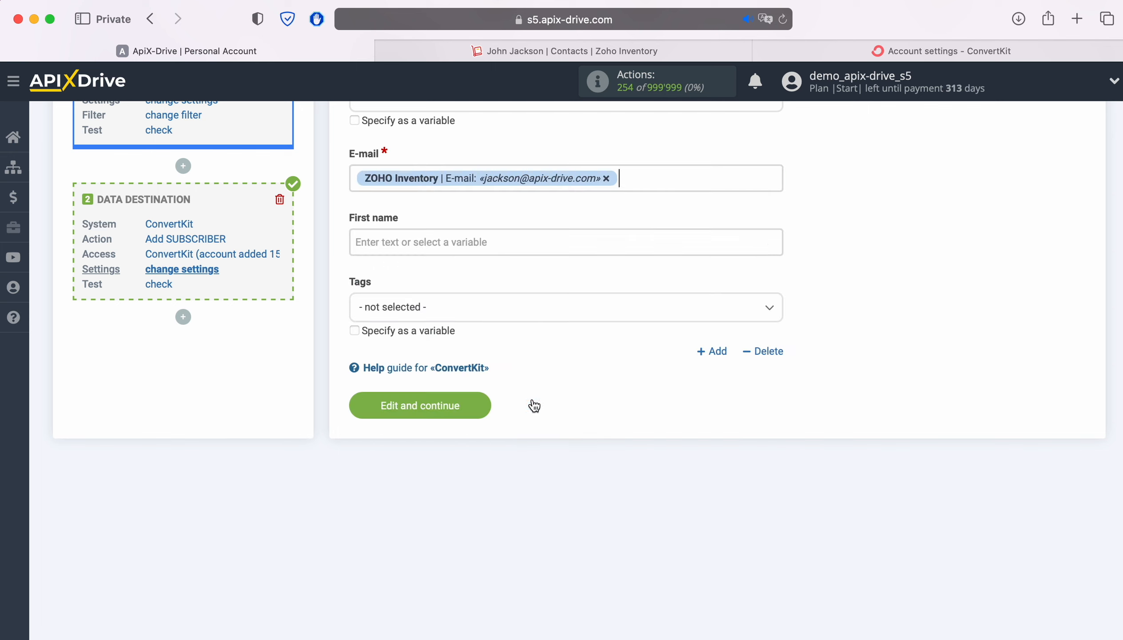
click(449, 243)
scroll(690, 334, down, 2)
scroll(692, 335, down, 5)
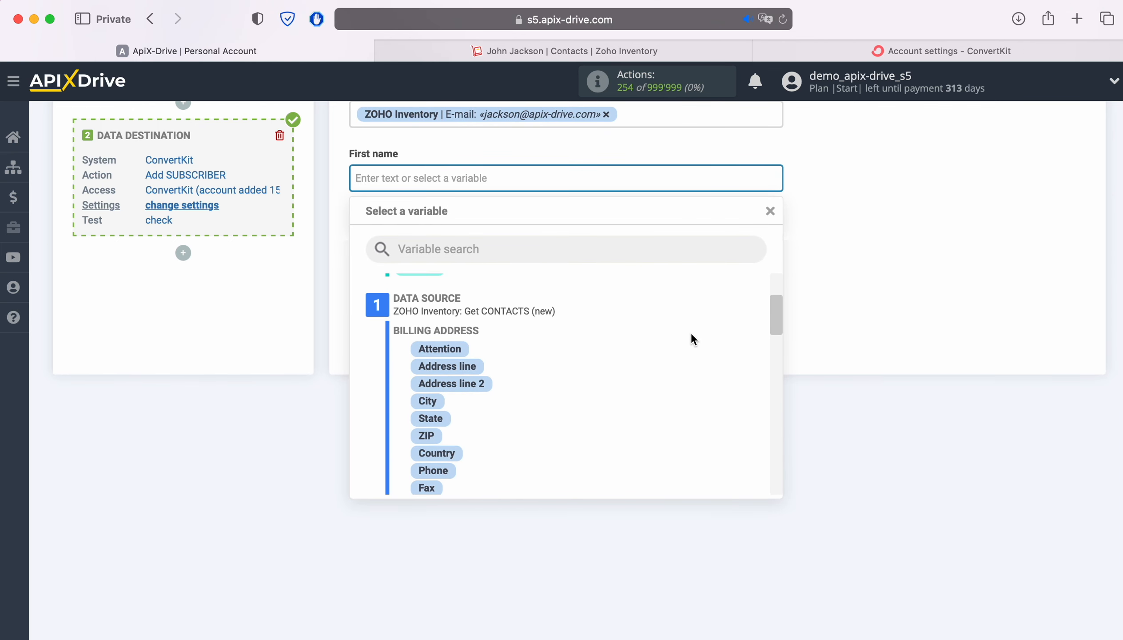
scroll(691, 333, down, 1)
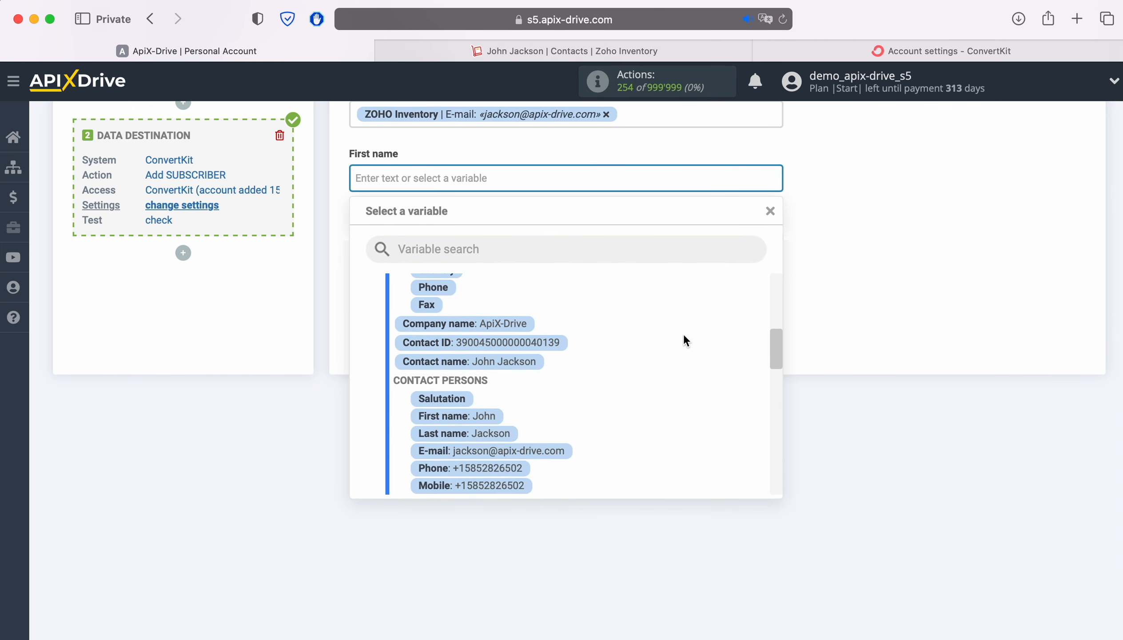
click(494, 417)
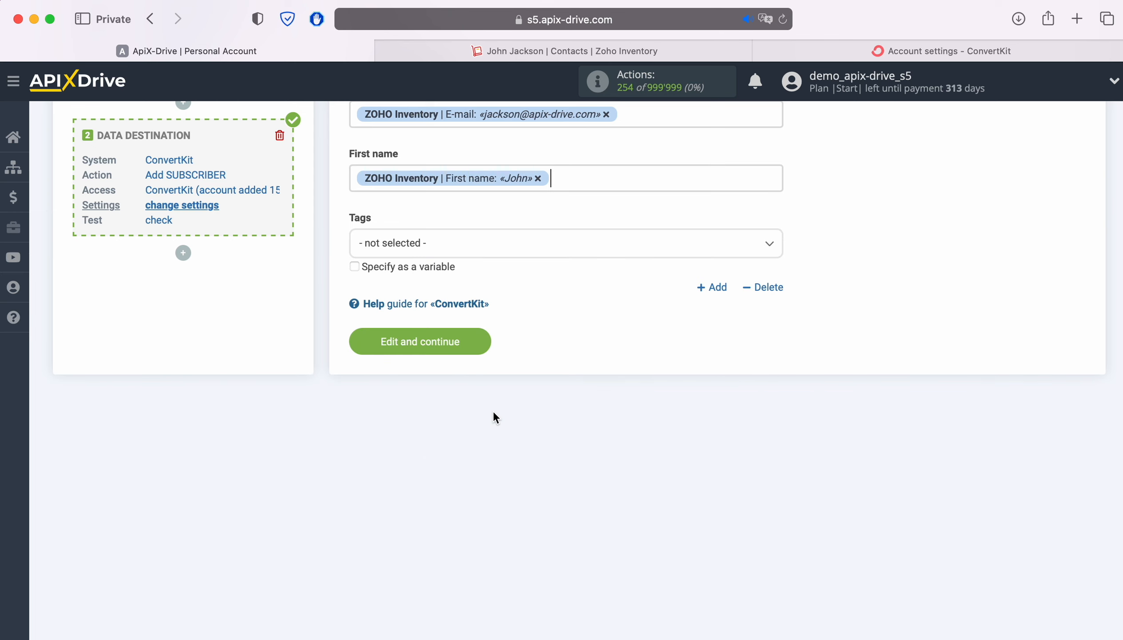
Save the field settings and send test subscriber data to ConvertKit.
click(479, 341)
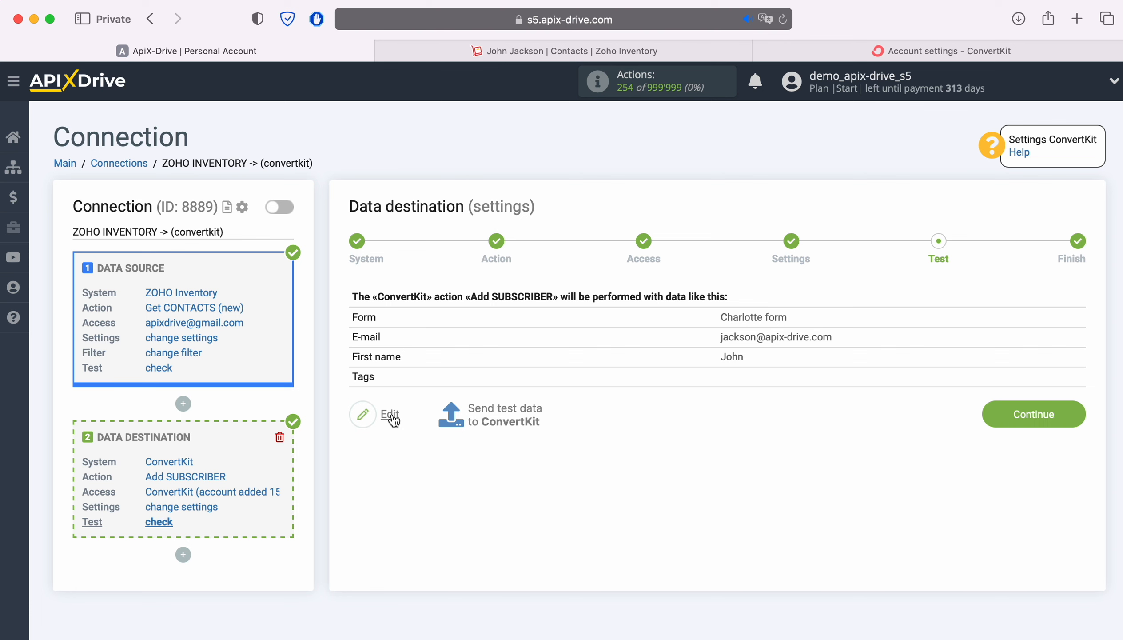
click(476, 410)
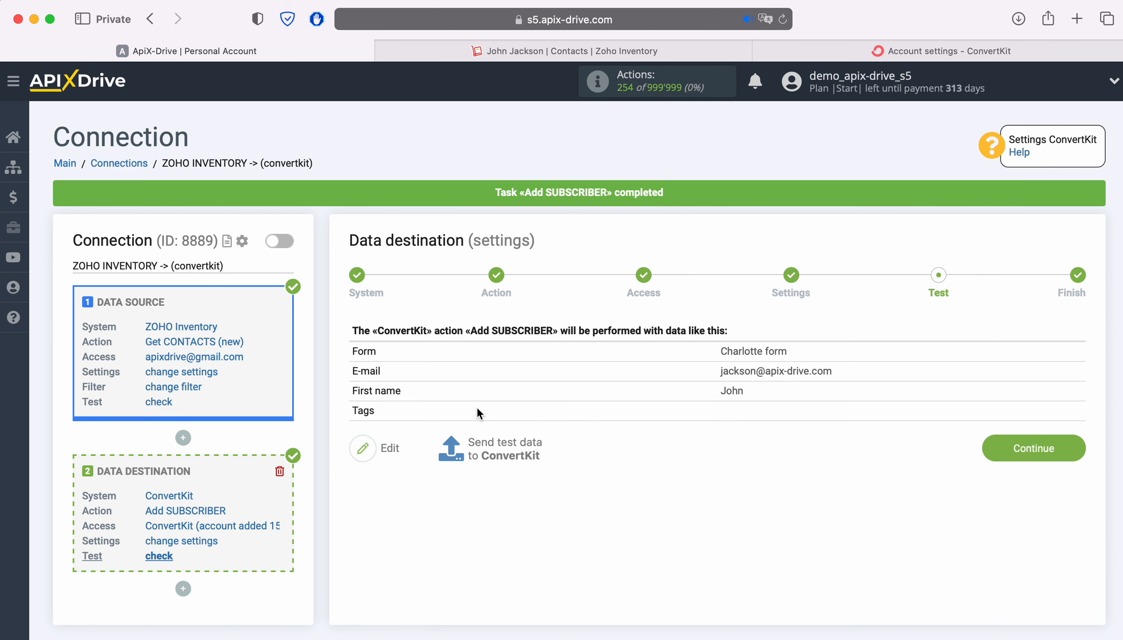
click(790, 48)
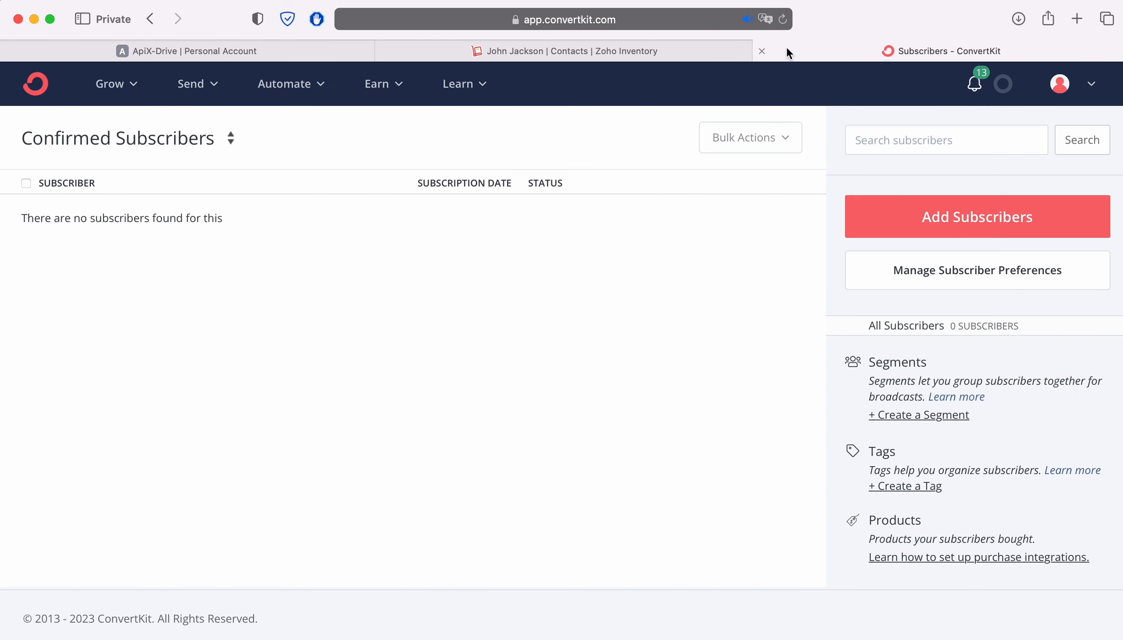
Verify the test contact under ConvertKit's All Subscribers, then finish the ApiX-Drive destination setup.
click(783, 19)
click(203, 149)
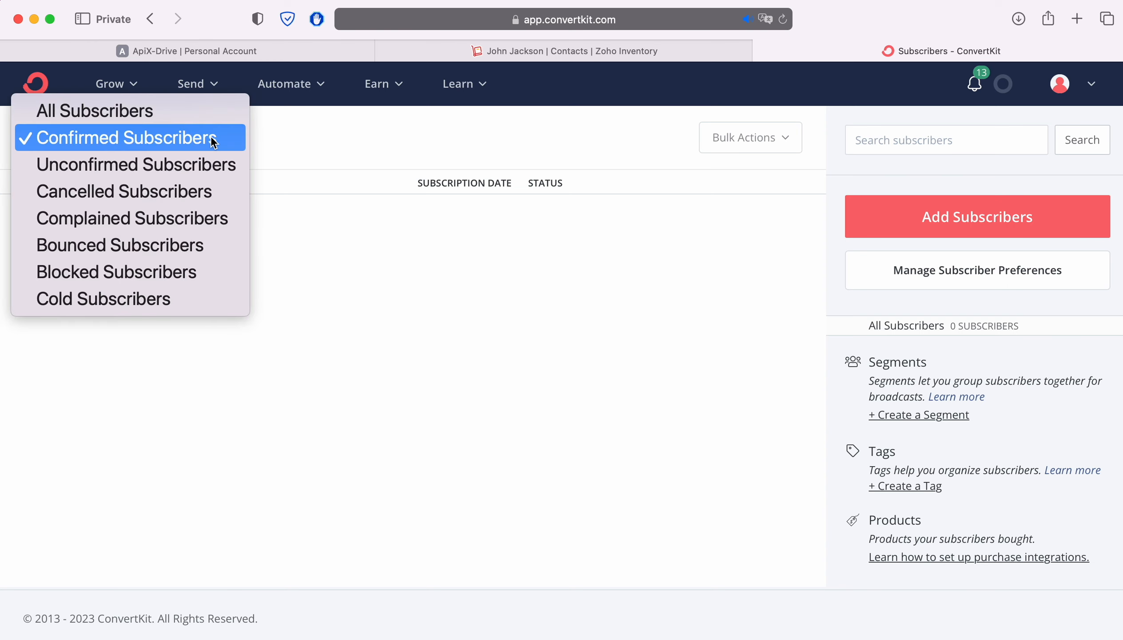
click(196, 115)
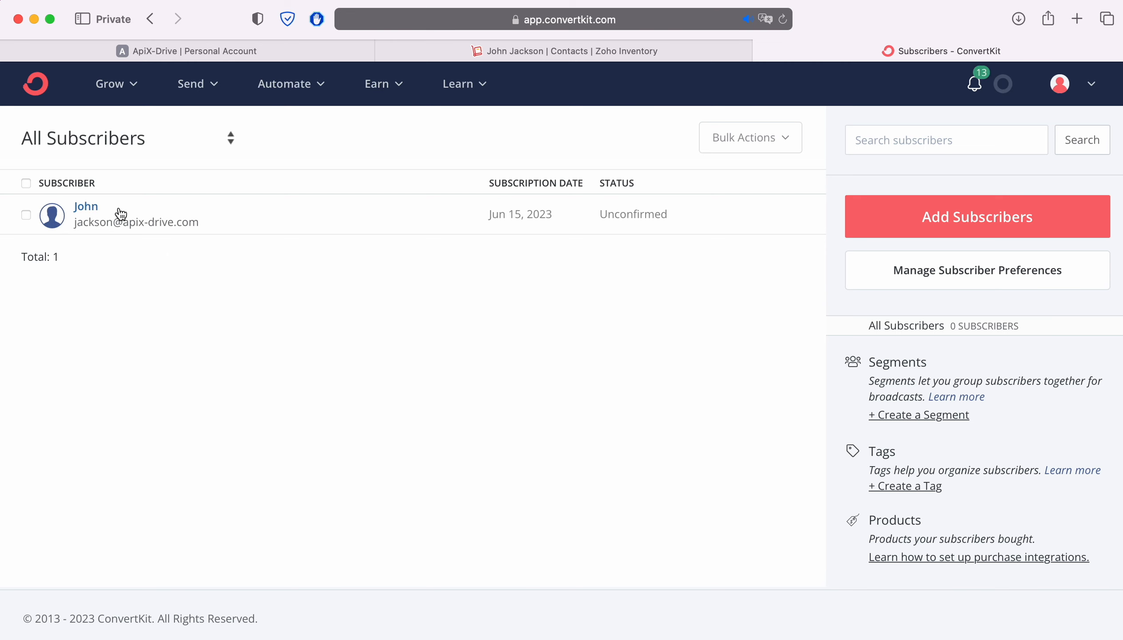
click(85, 205)
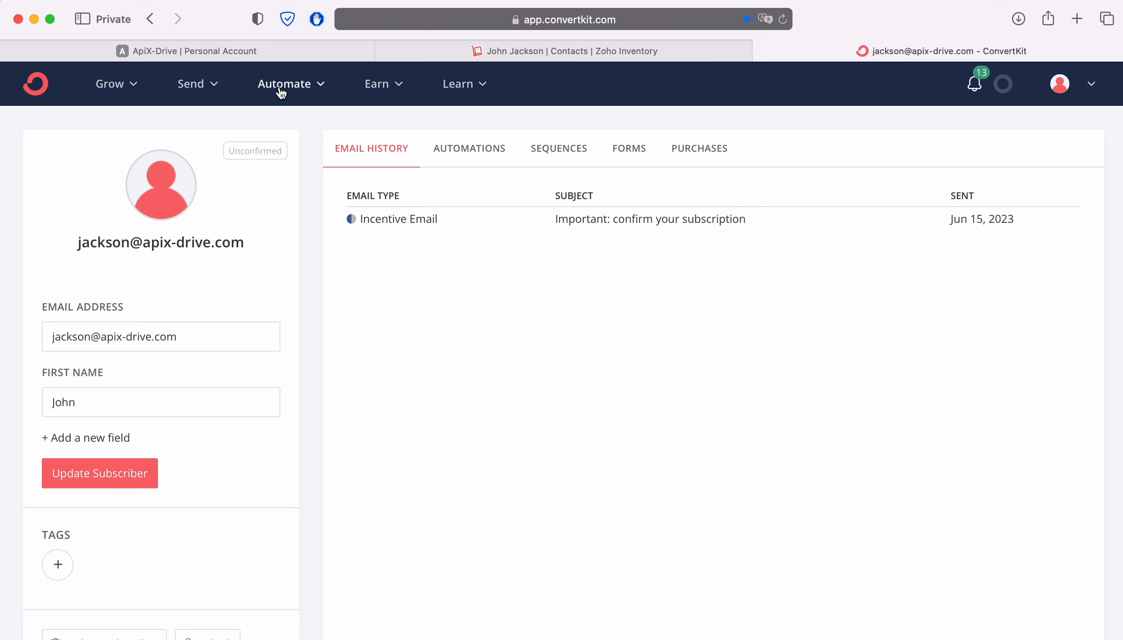
click(263, 52)
click(1071, 460)
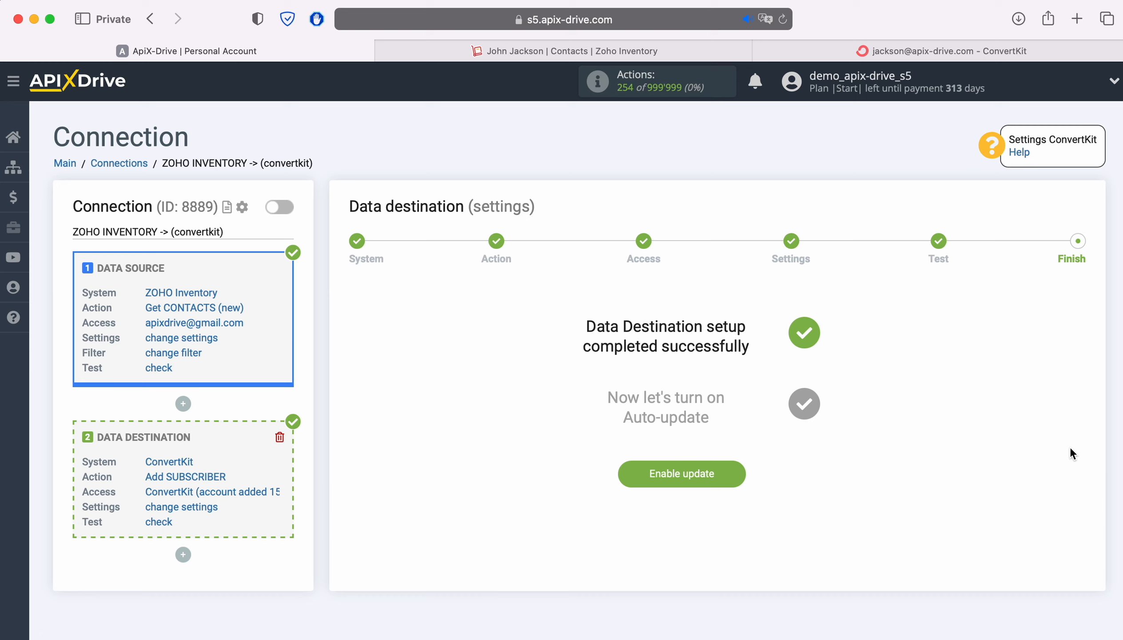
Enable auto-update on the ZOHO INVENTORY -> convertkit connection with a 5 minutes interval.
click(731, 471)
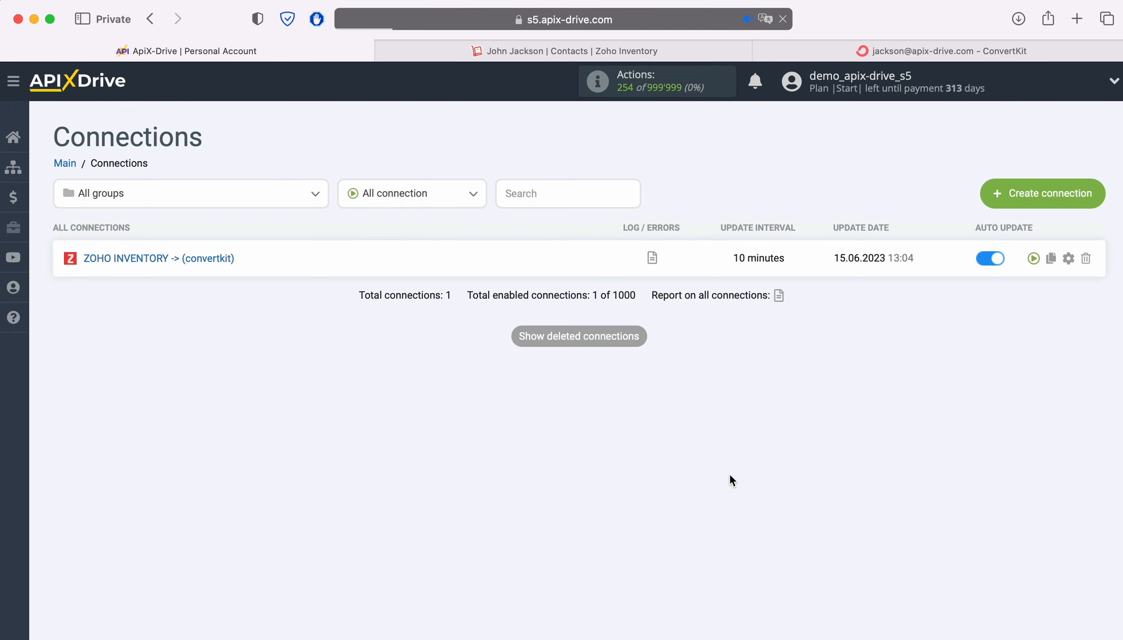
click(1067, 258)
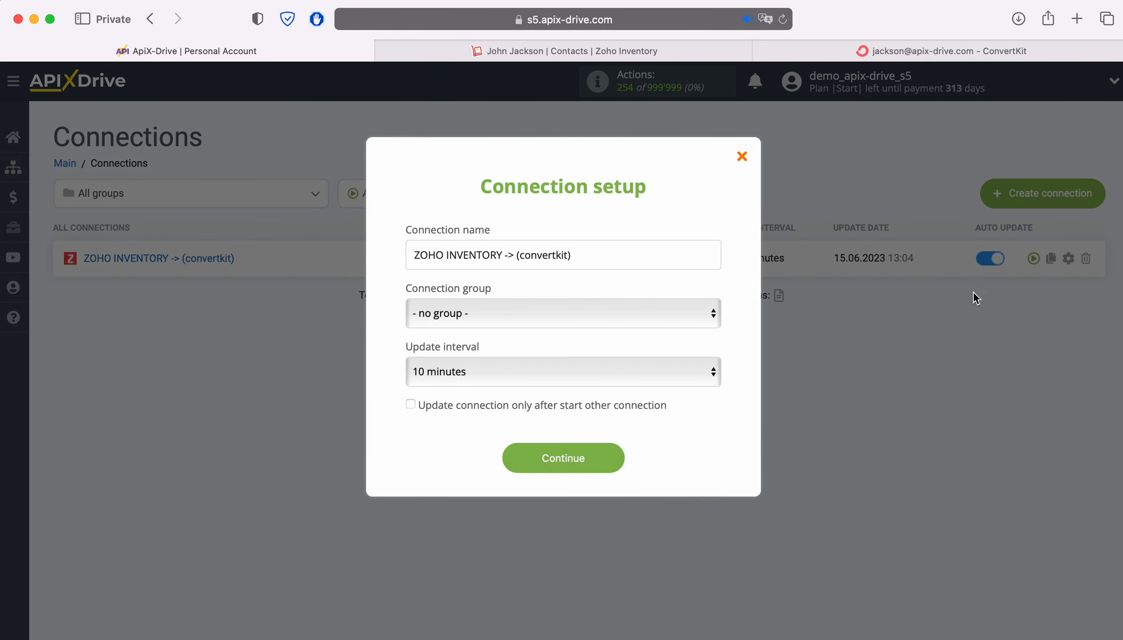
click(706, 366)
click(653, 347)
click(613, 455)
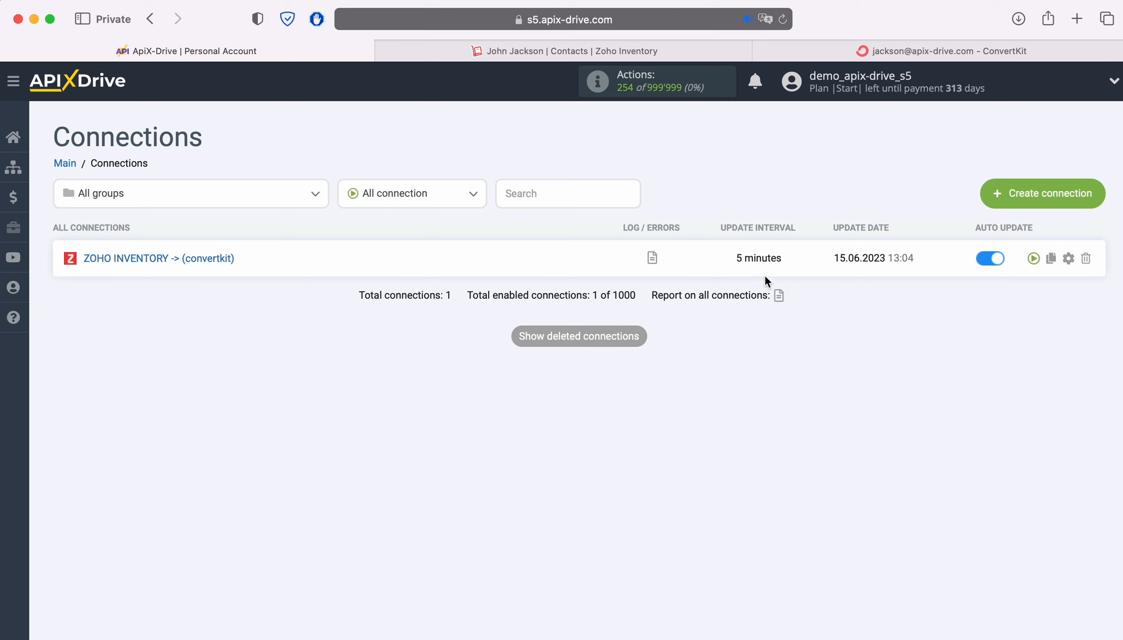